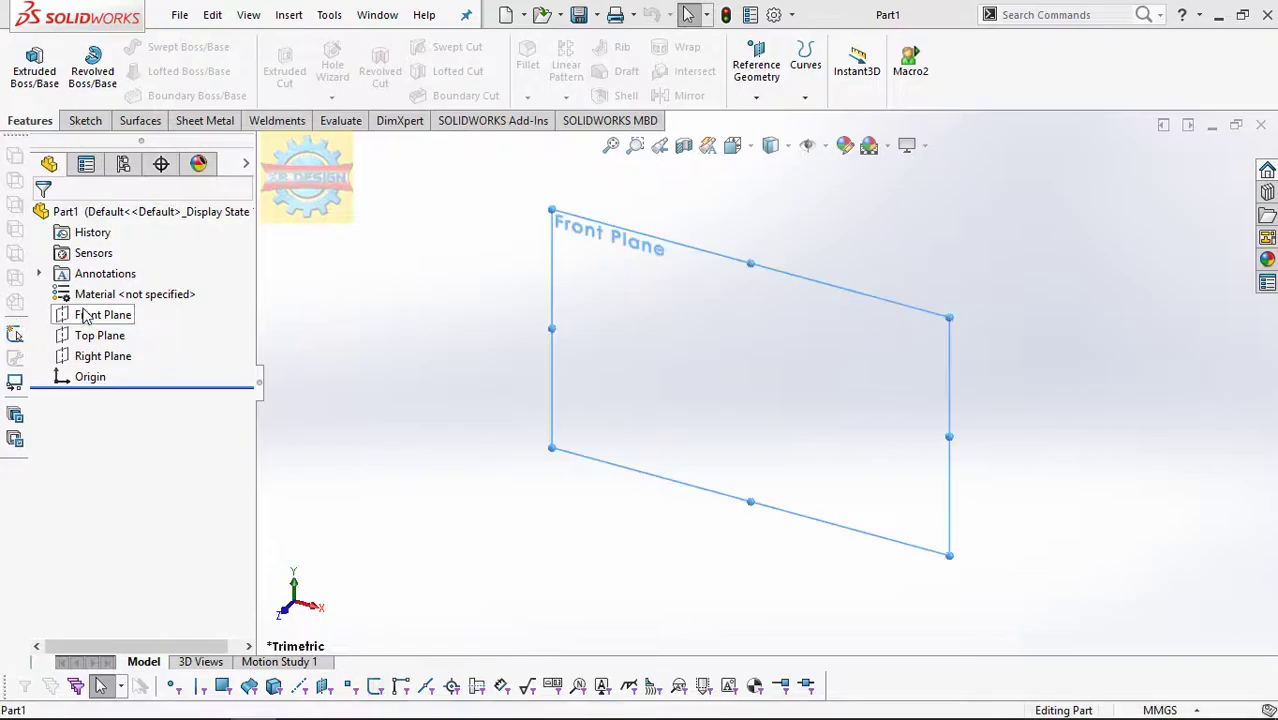
# - Start a sketch on the Front Plane and draw a horizontal line across the origin
pyautogui.click(92, 314)
pyautogui.click(94, 290)
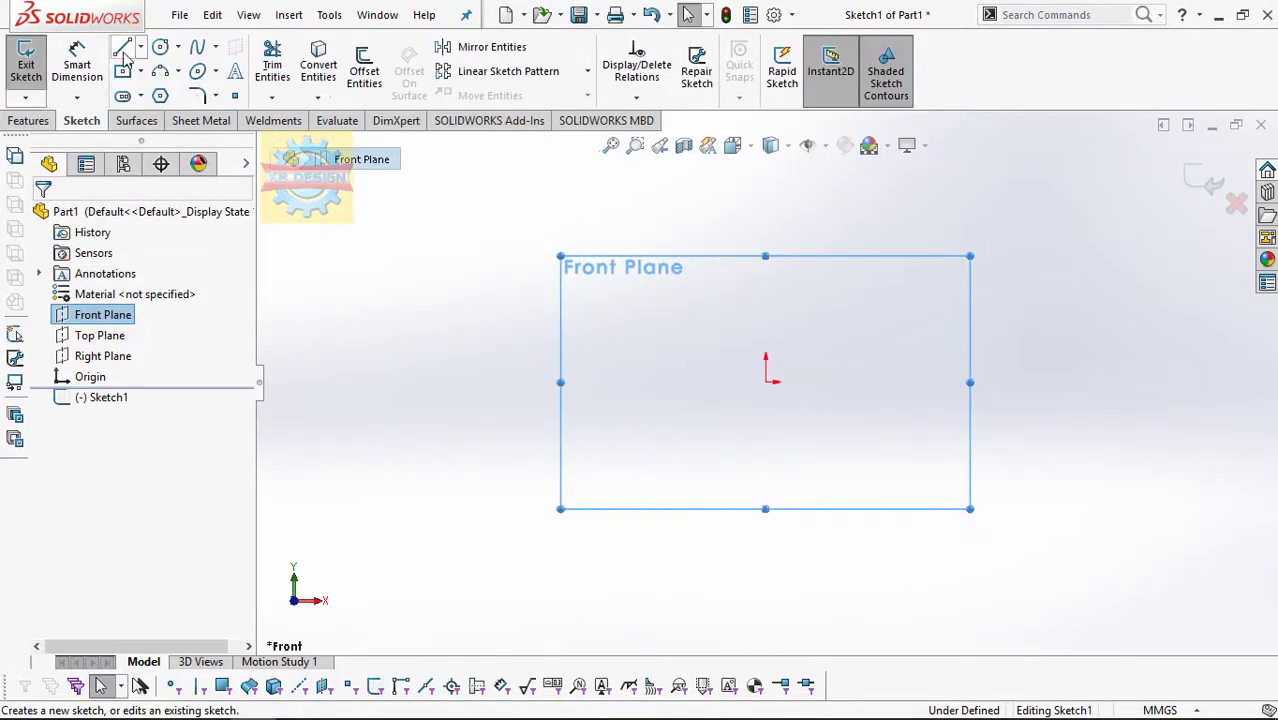
pyautogui.click(582, 382)
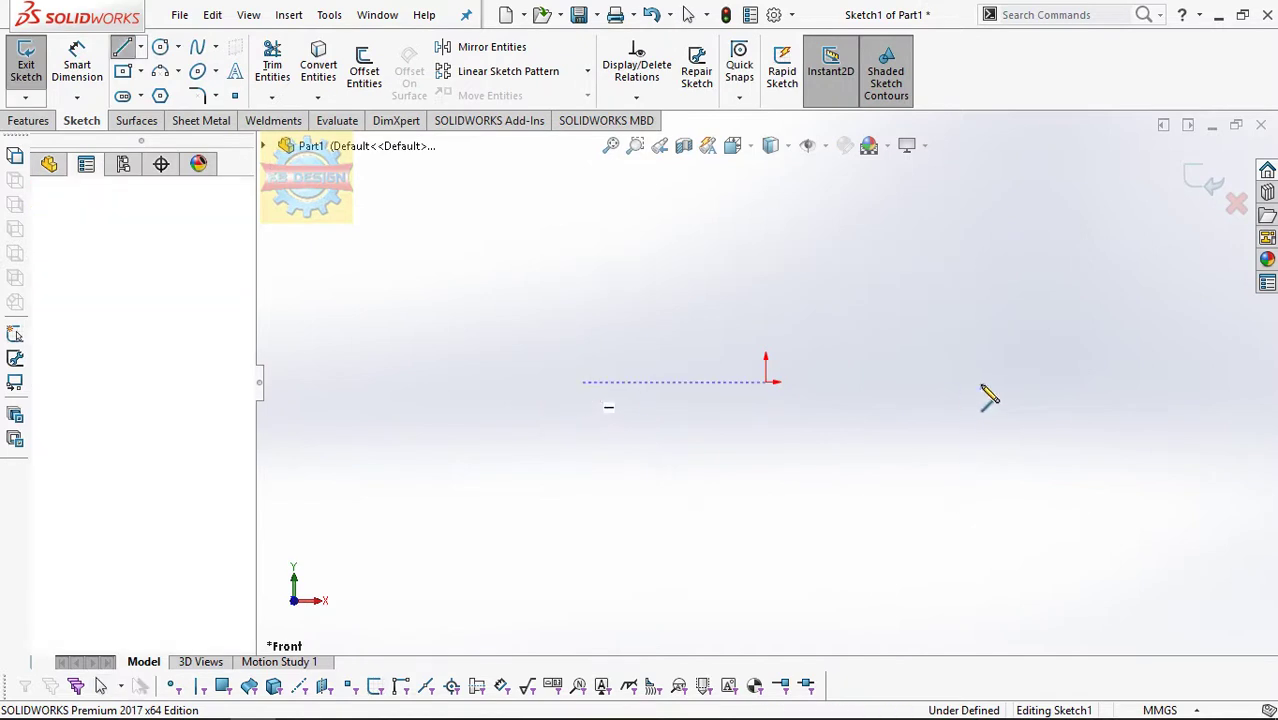
pyautogui.click(987, 382)
# - Add a Midpoint relation between the horizontal line and the origin
pyautogui.click(636, 97)
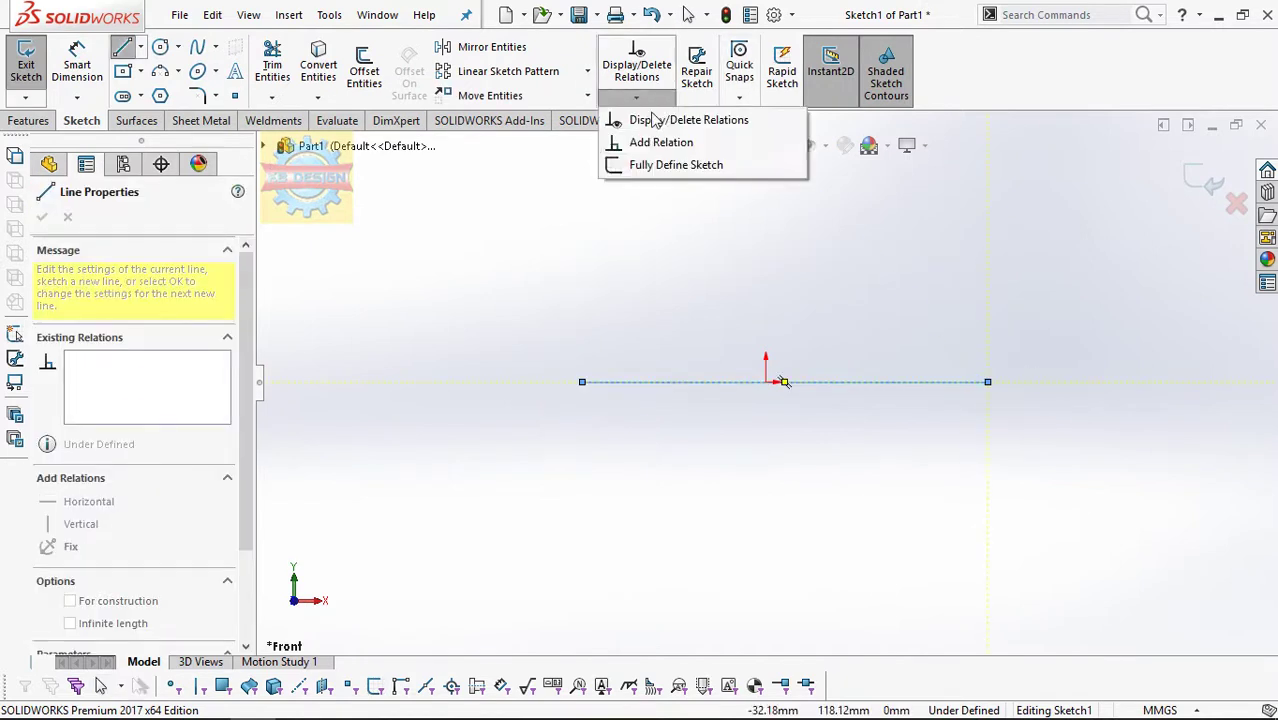
pyautogui.click(660, 142)
pyautogui.click(764, 383)
pyautogui.click(766, 383)
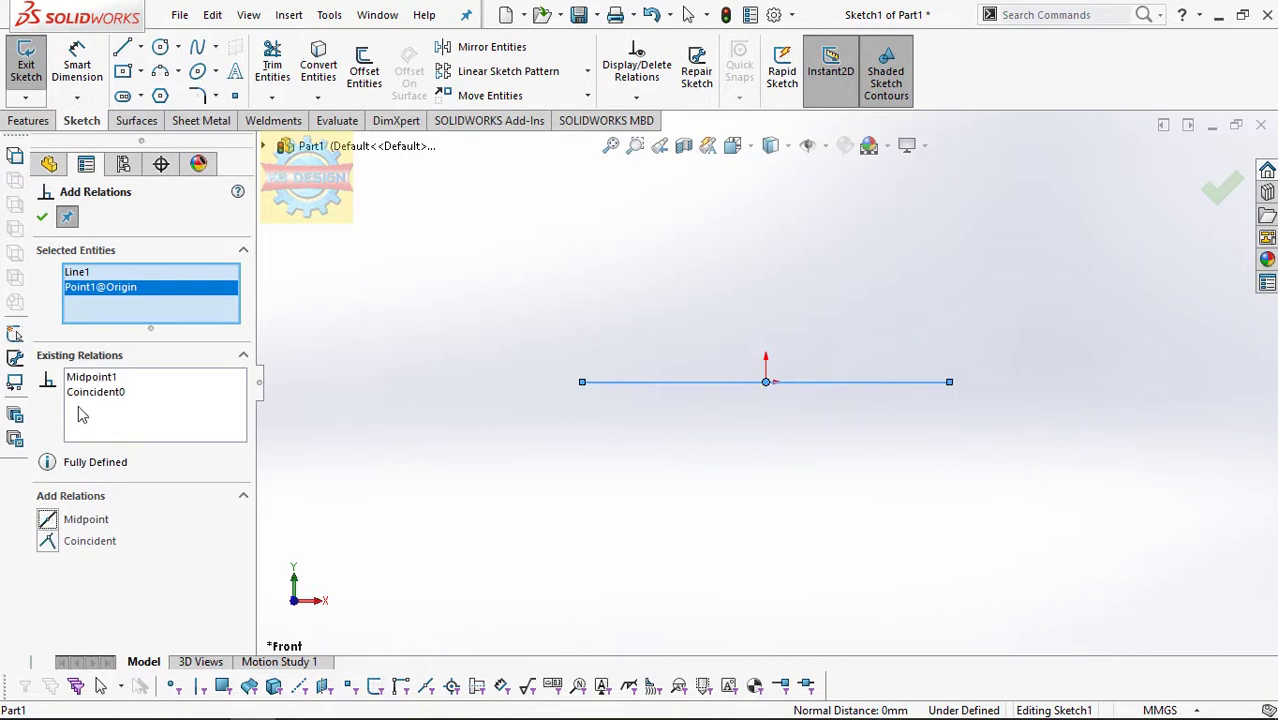
# - Draw a small 3-point arc curling up from the line's left end
pyautogui.click(160, 70)
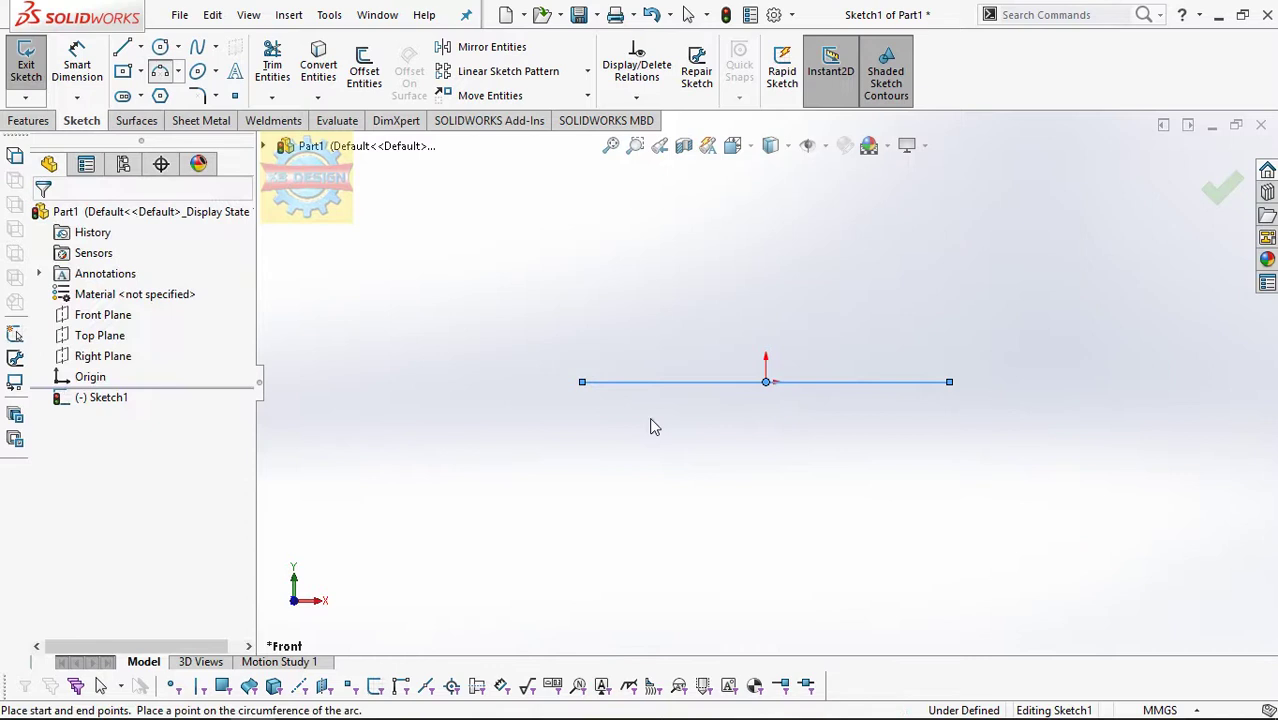
pyautogui.click(582, 381)
pyautogui.click(569, 327)
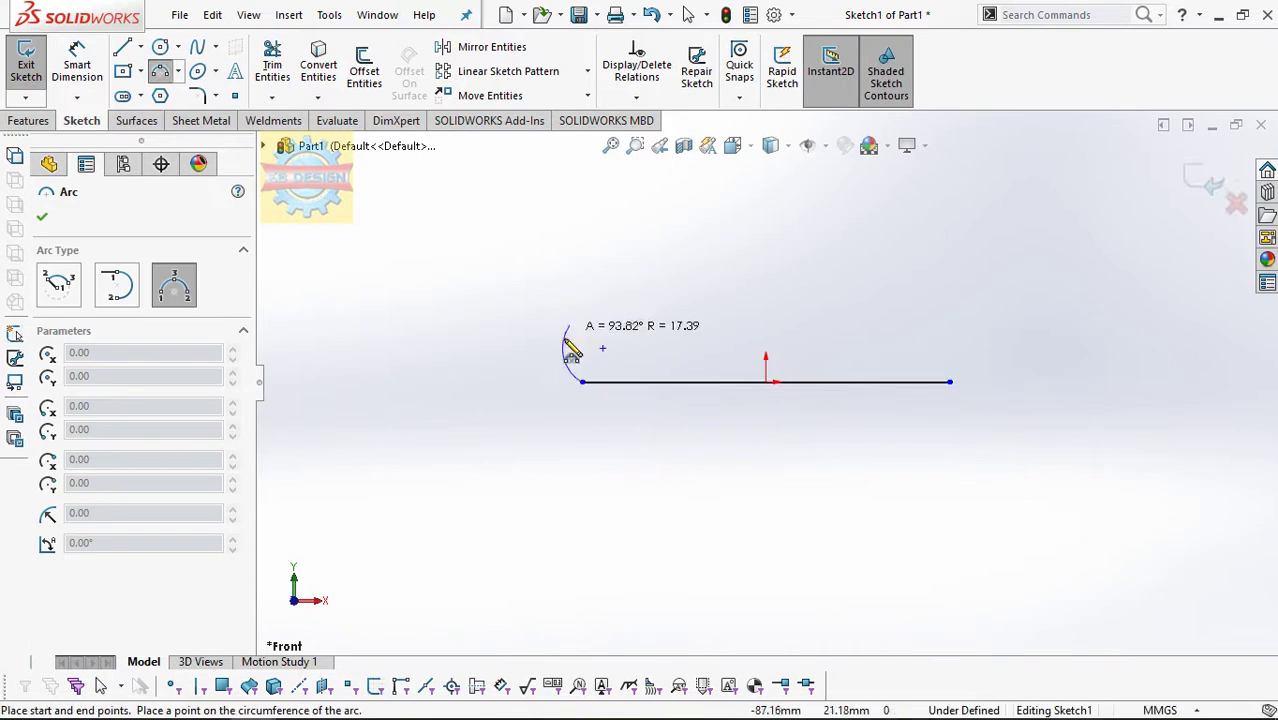
pyautogui.click(553, 352)
# - Add a Tangent relation between the new arc and the horizontal line
pyautogui.click(636, 97)
pyautogui.click(640, 140)
pyautogui.click(625, 390)
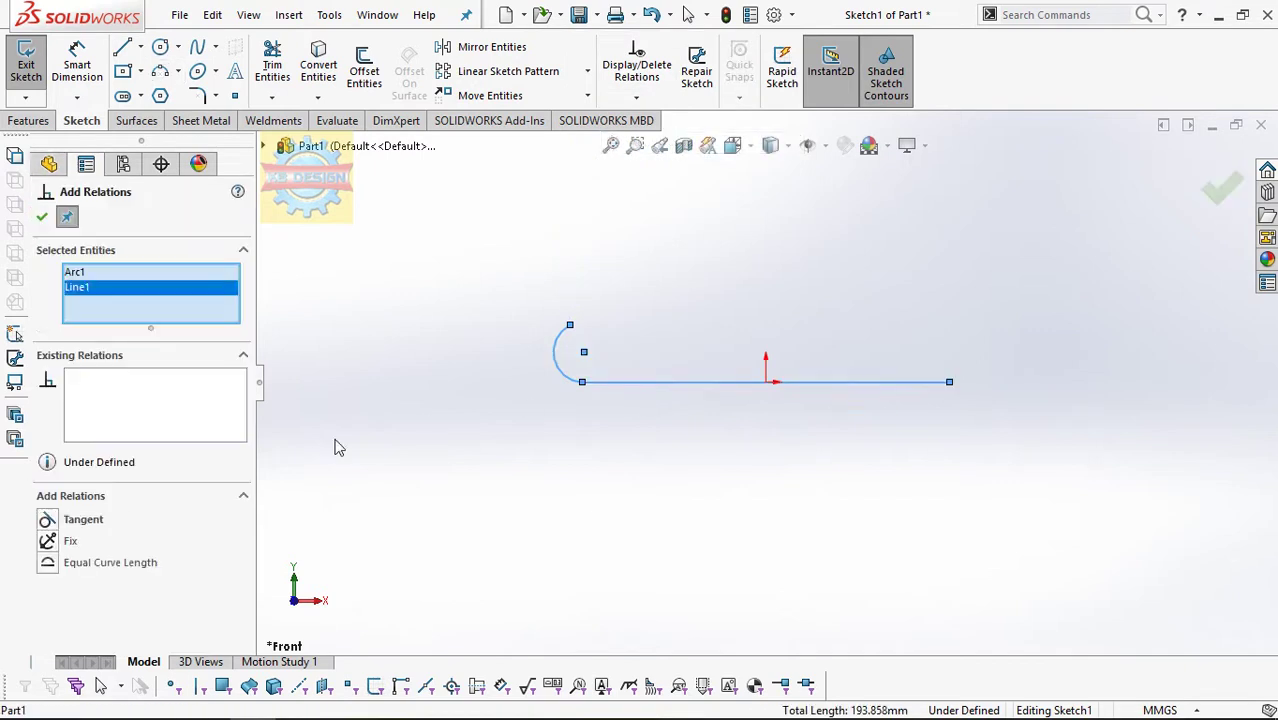
pyautogui.click(76, 64)
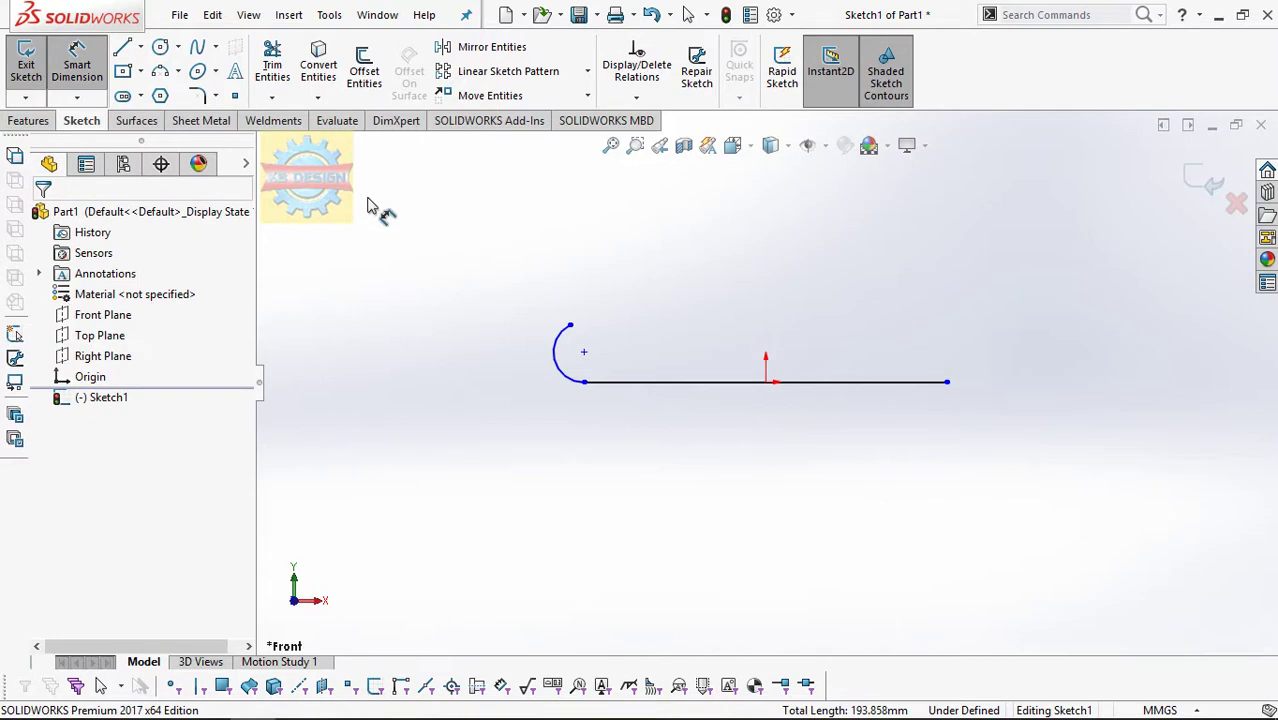
# - Dimension the arc centre's horizontal distance to the origin, entering 131/2, then revising it to 66
pyautogui.click(585, 354)
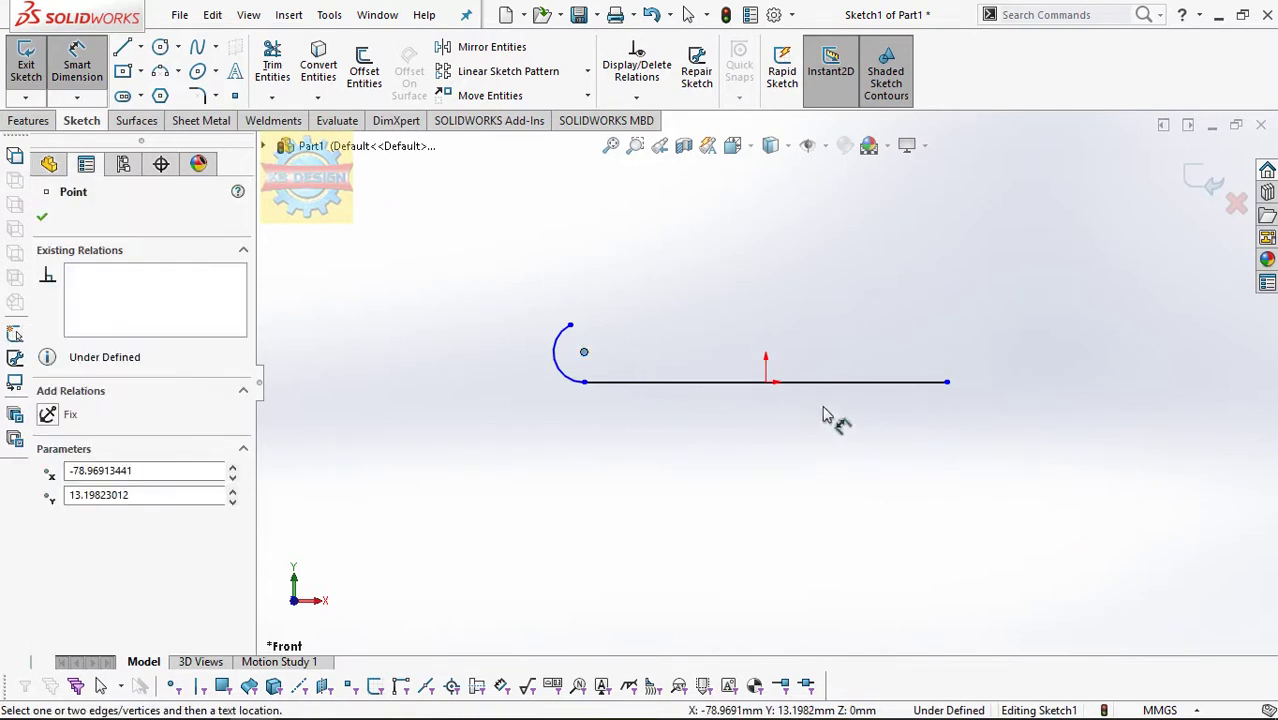
pyautogui.click(765, 385)
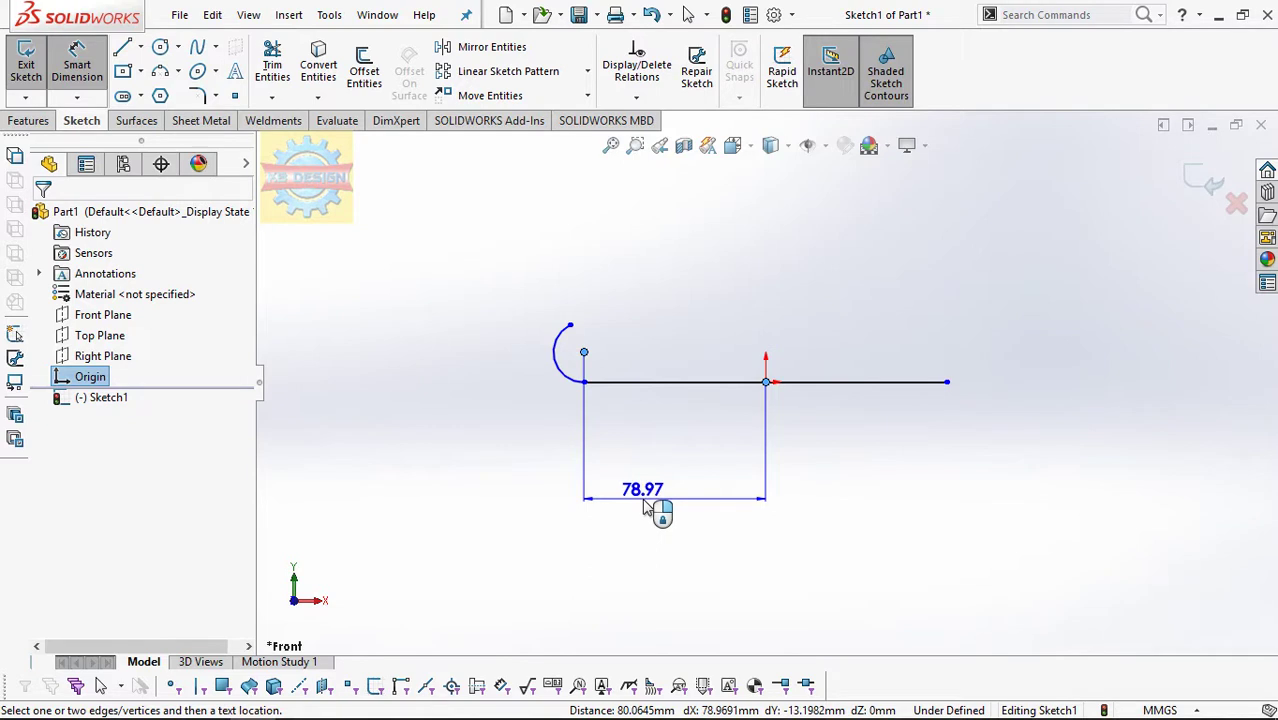
pyautogui.click(645, 508)
pyautogui.write('131/2')
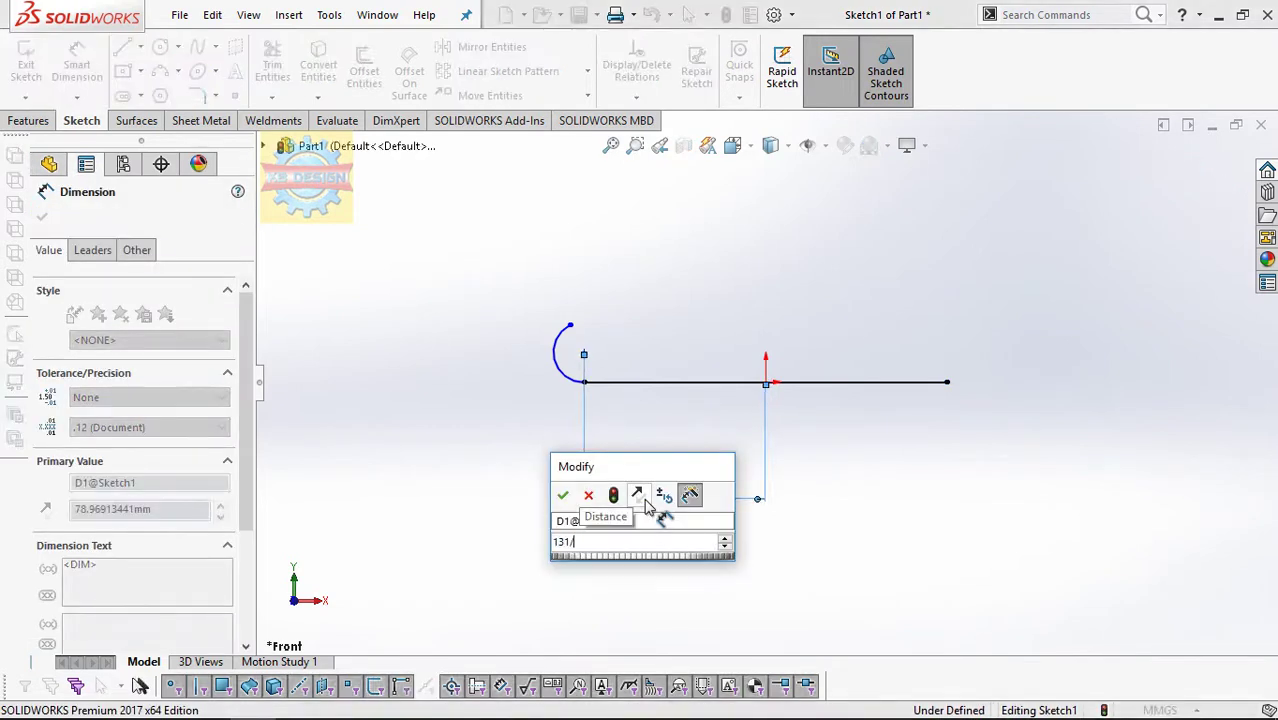
pyautogui.press('Return')
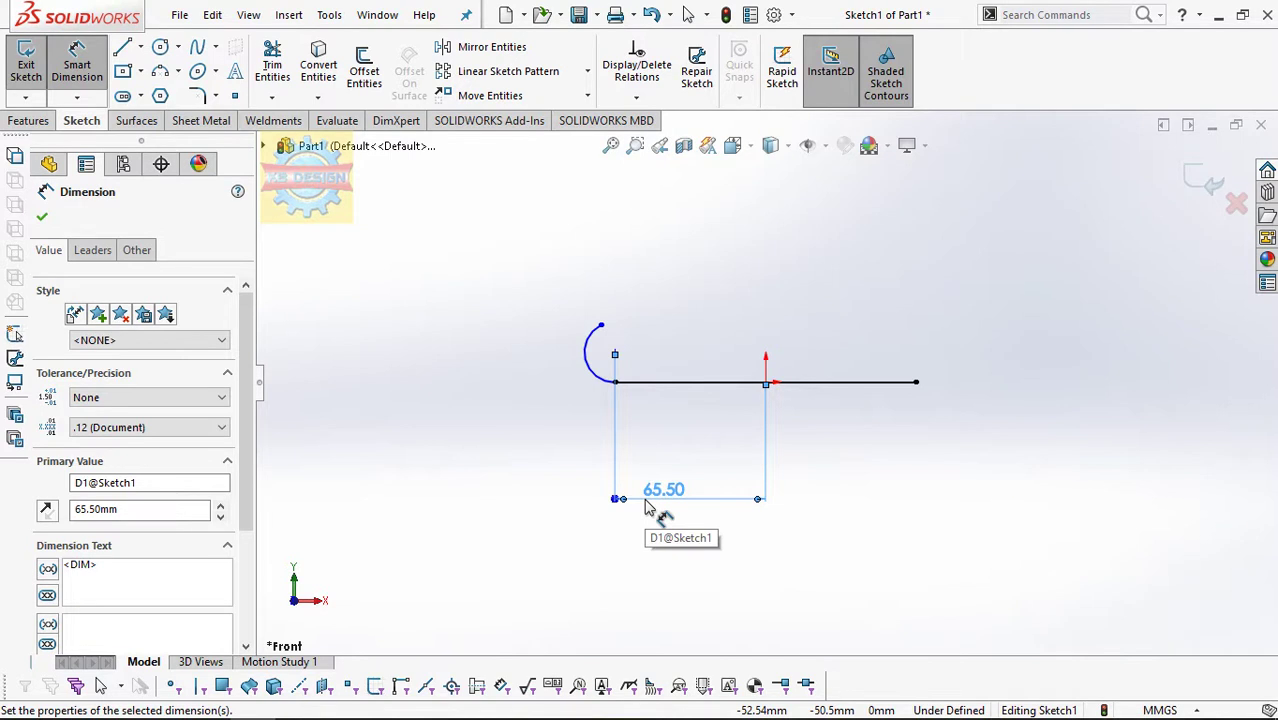
pyautogui.doubleClick(648, 508)
pyautogui.write('66')
pyautogui.press('Return')
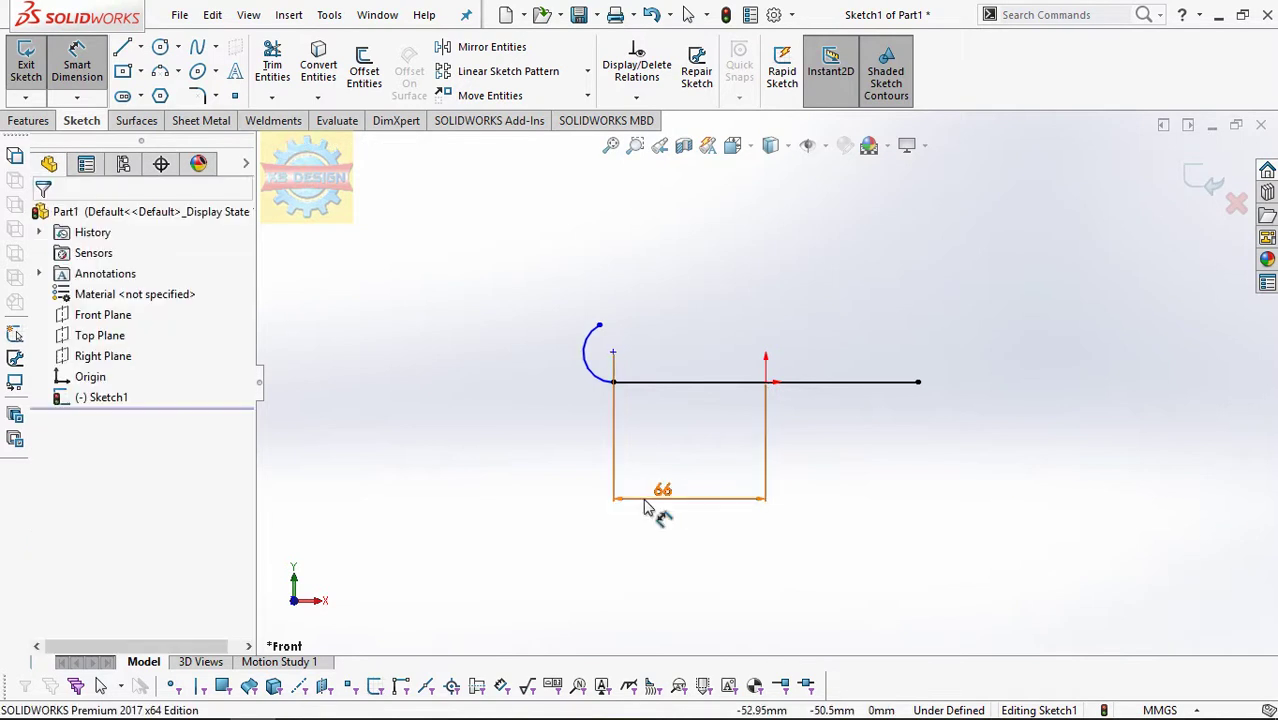
pyautogui.press('Escape')
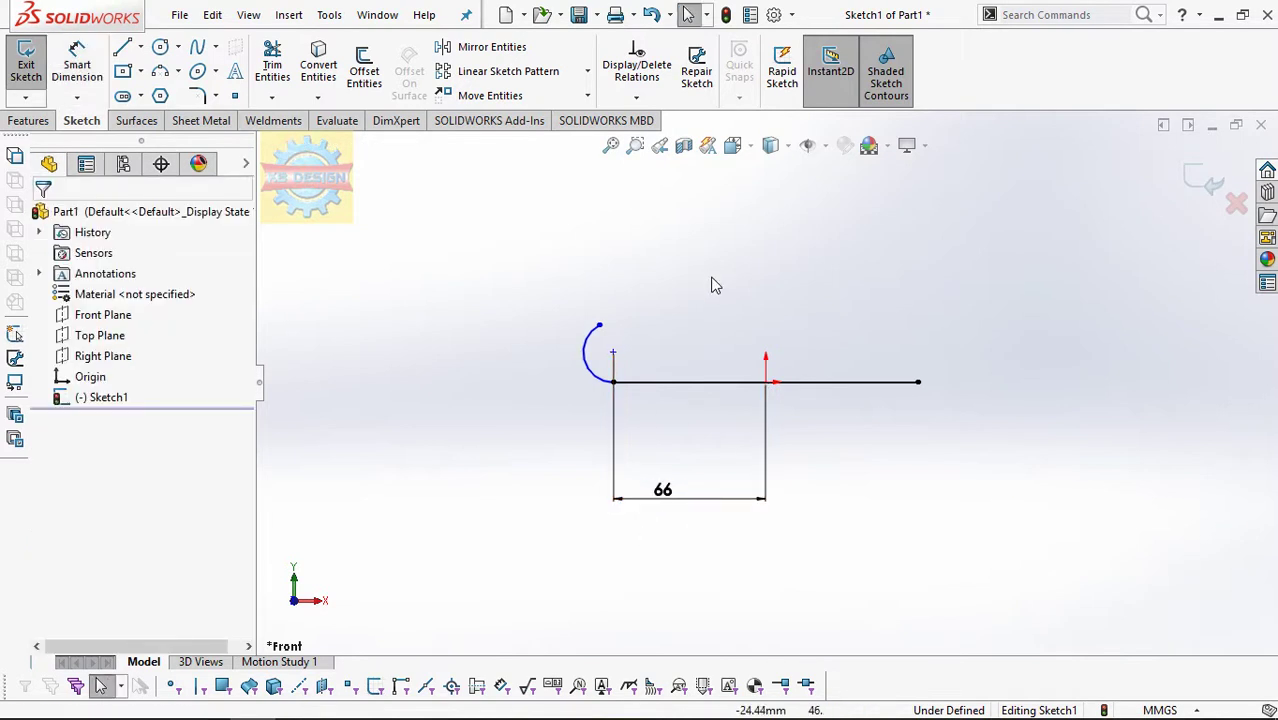
pyautogui.scroll(-1, 714, 286)
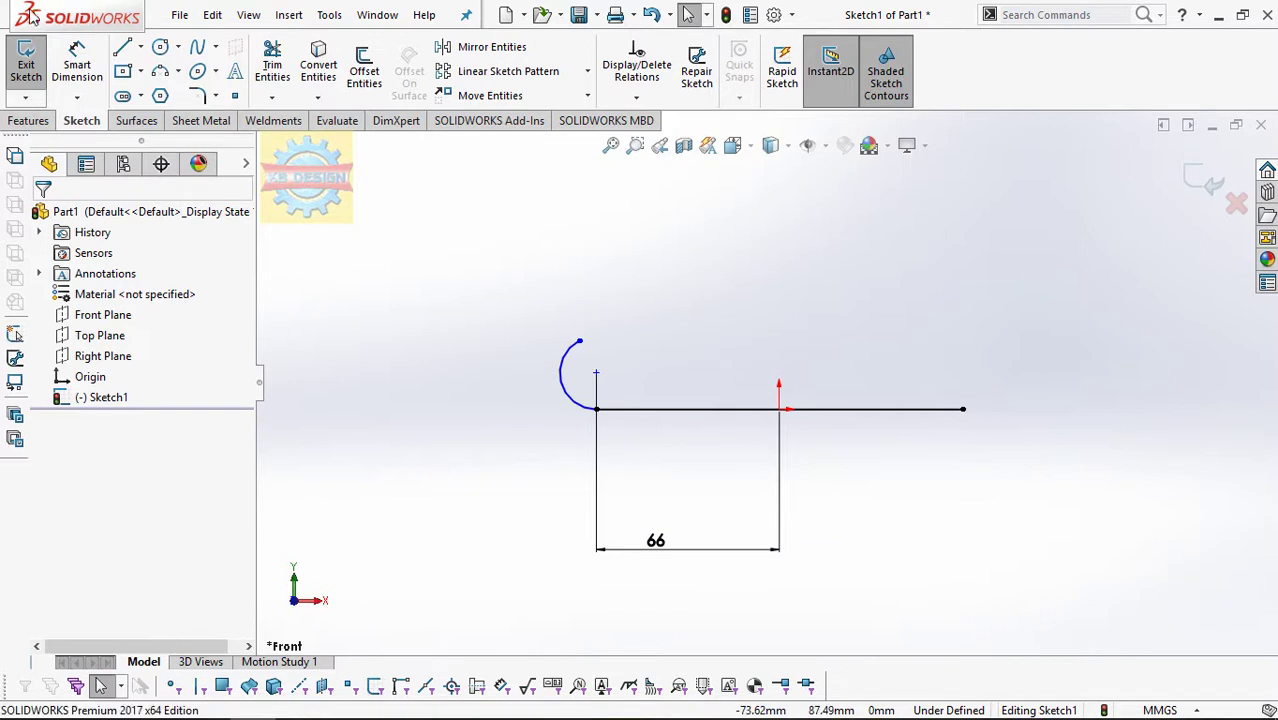
# - Draw a straight line rising up and to the right from the arc's top end
pyautogui.click(124, 48)
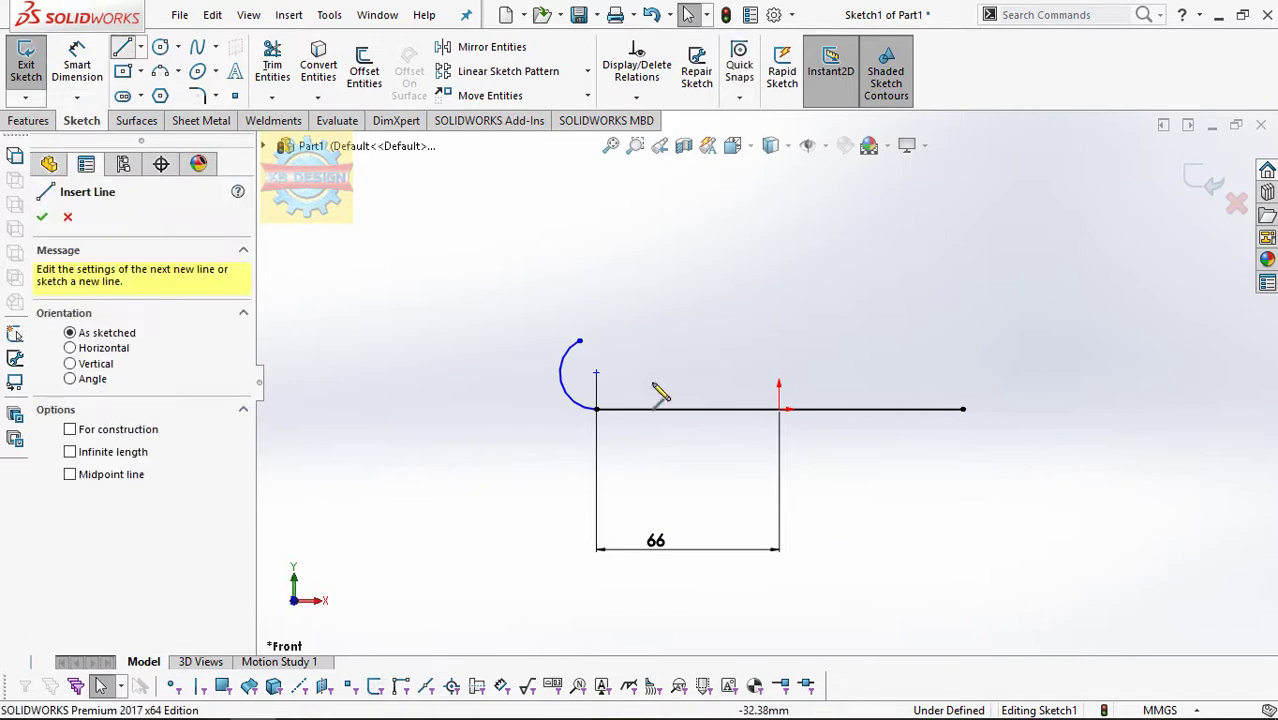
pyautogui.click(579, 341)
pyautogui.click(778, 248)
# - Make the sloped line tangent to the arc, then pick the arc for a radius dimension
pyautogui.click(636, 97)
pyautogui.click(640, 138)
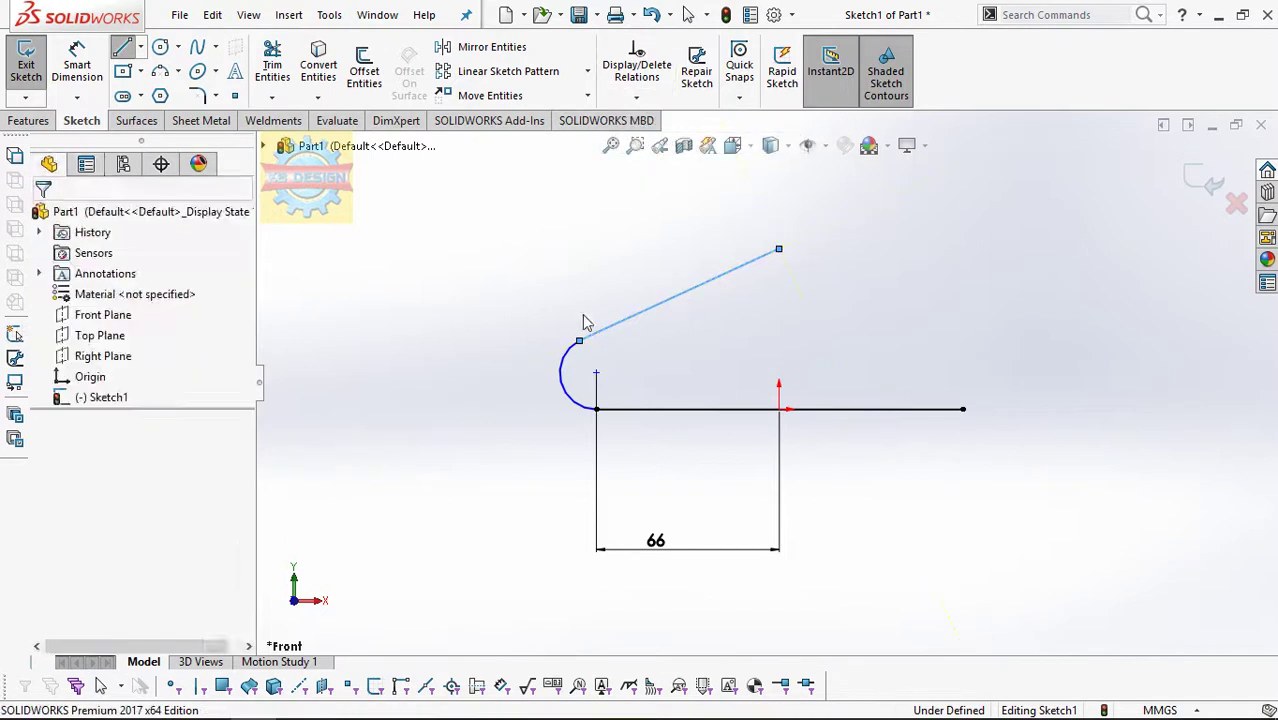
pyautogui.click(570, 348)
pyautogui.click(571, 350)
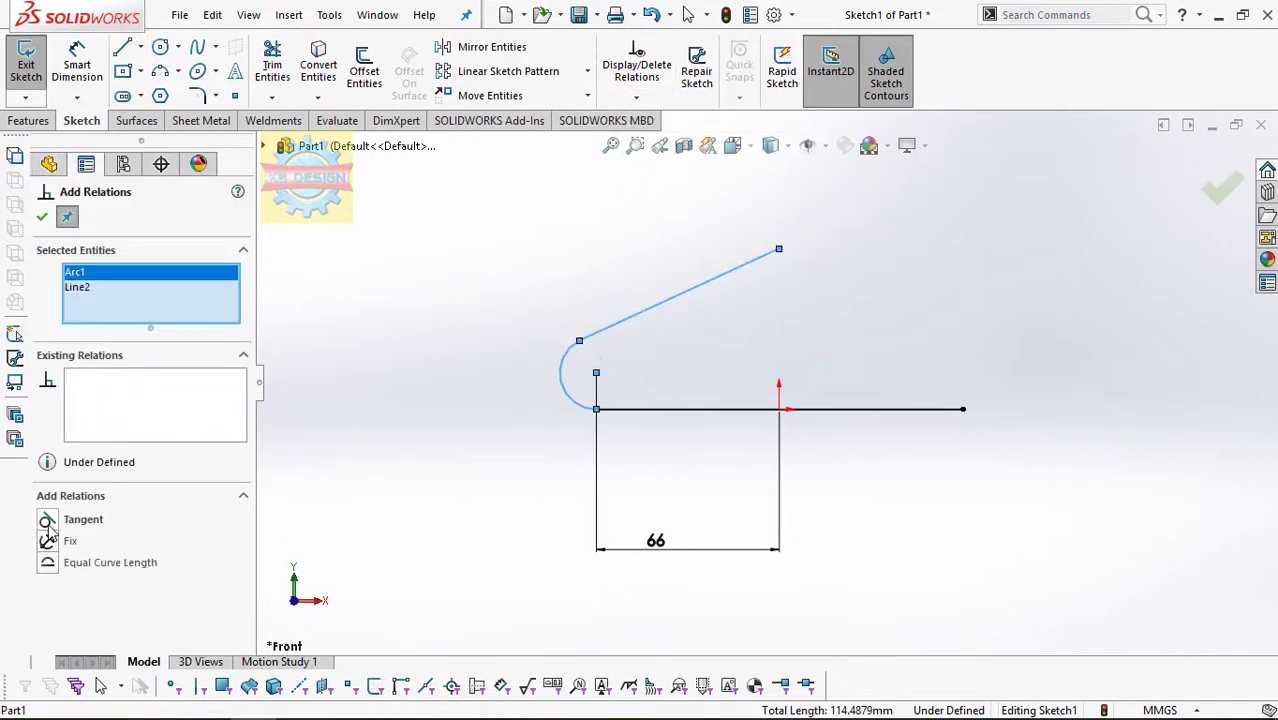
pyautogui.click(77, 68)
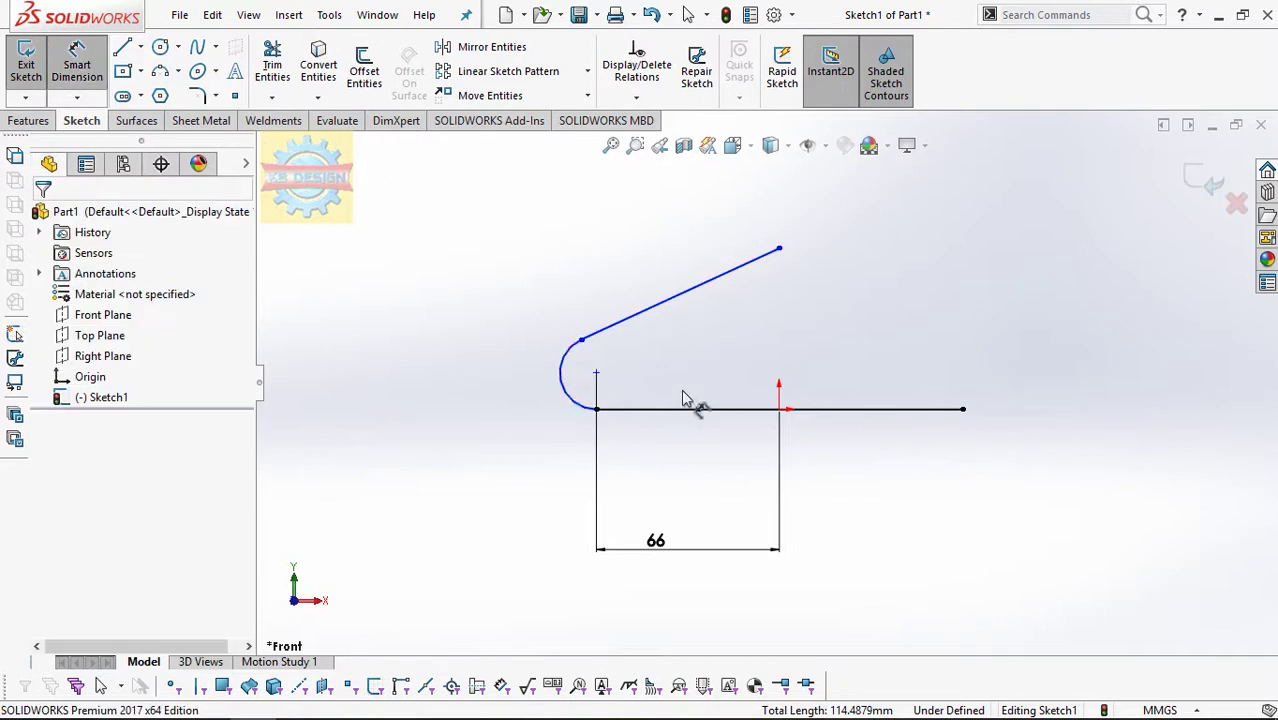
pyautogui.click(563, 380)
# - Set the arc radius to 5 and the sloped line's top end 34 above the origin
pyautogui.click(624, 366)
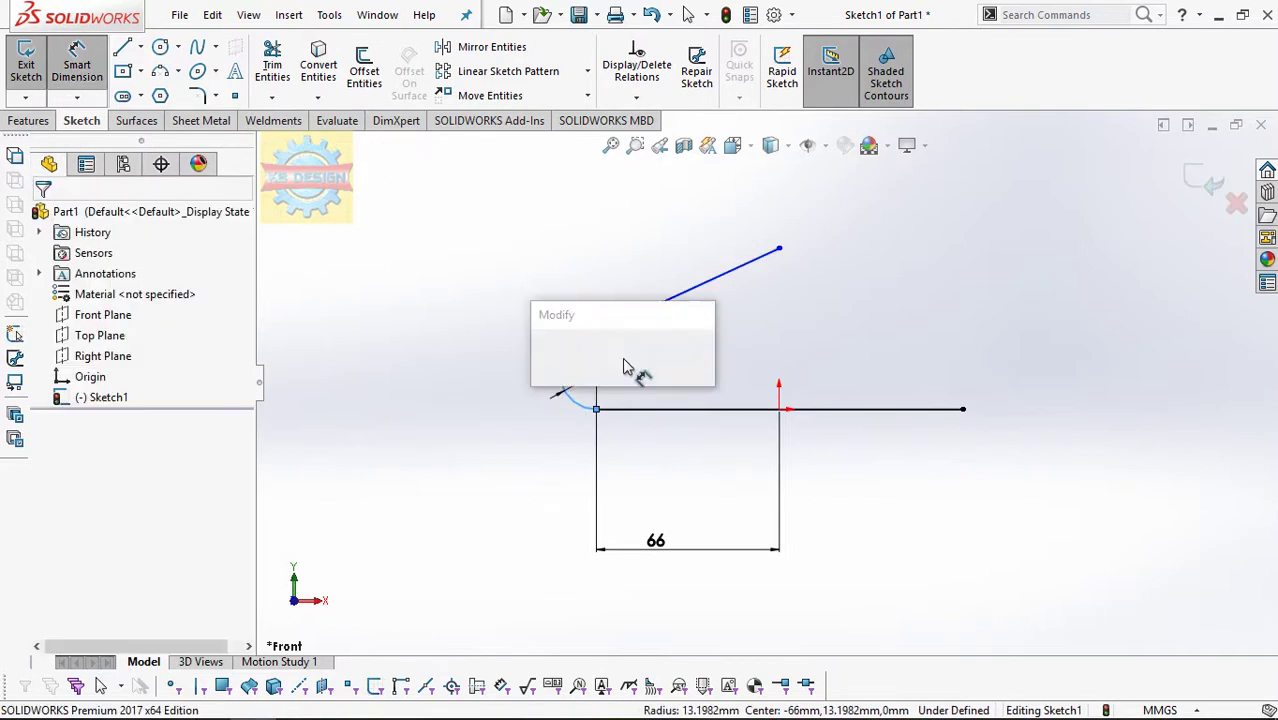
pyautogui.write('5')
pyautogui.press('Return')
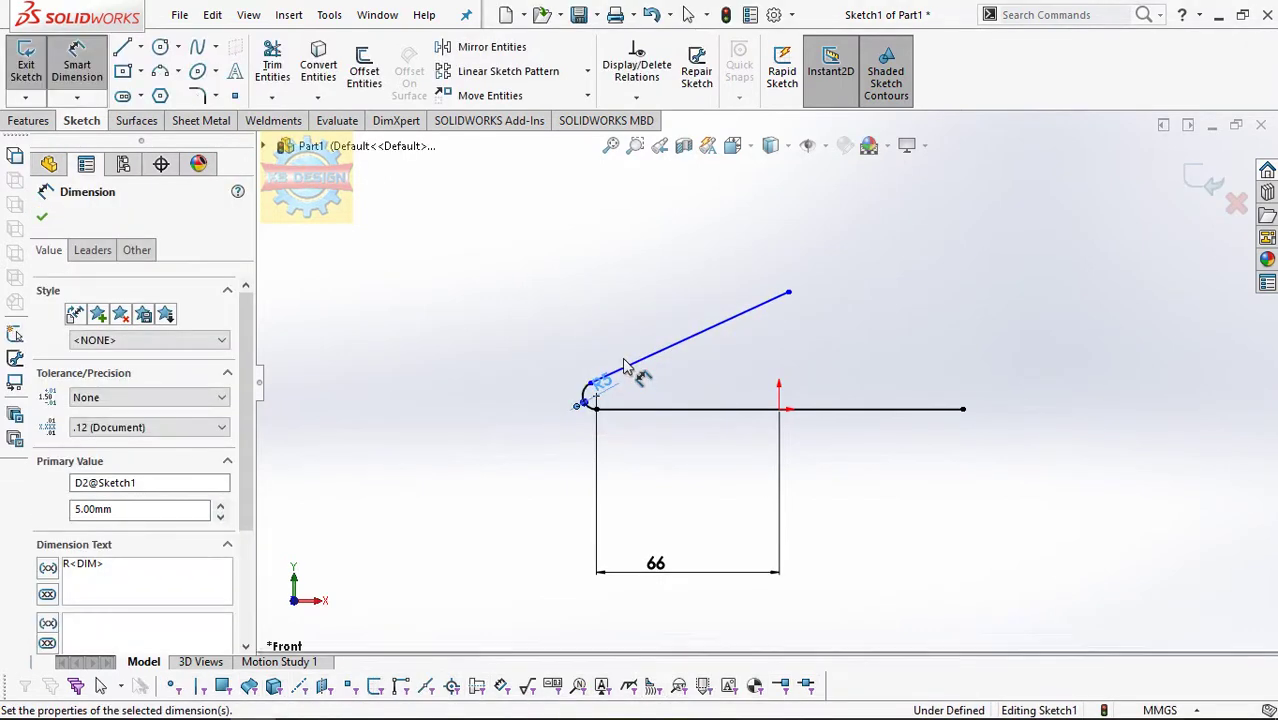
pyautogui.click(780, 410)
pyautogui.click(788, 293)
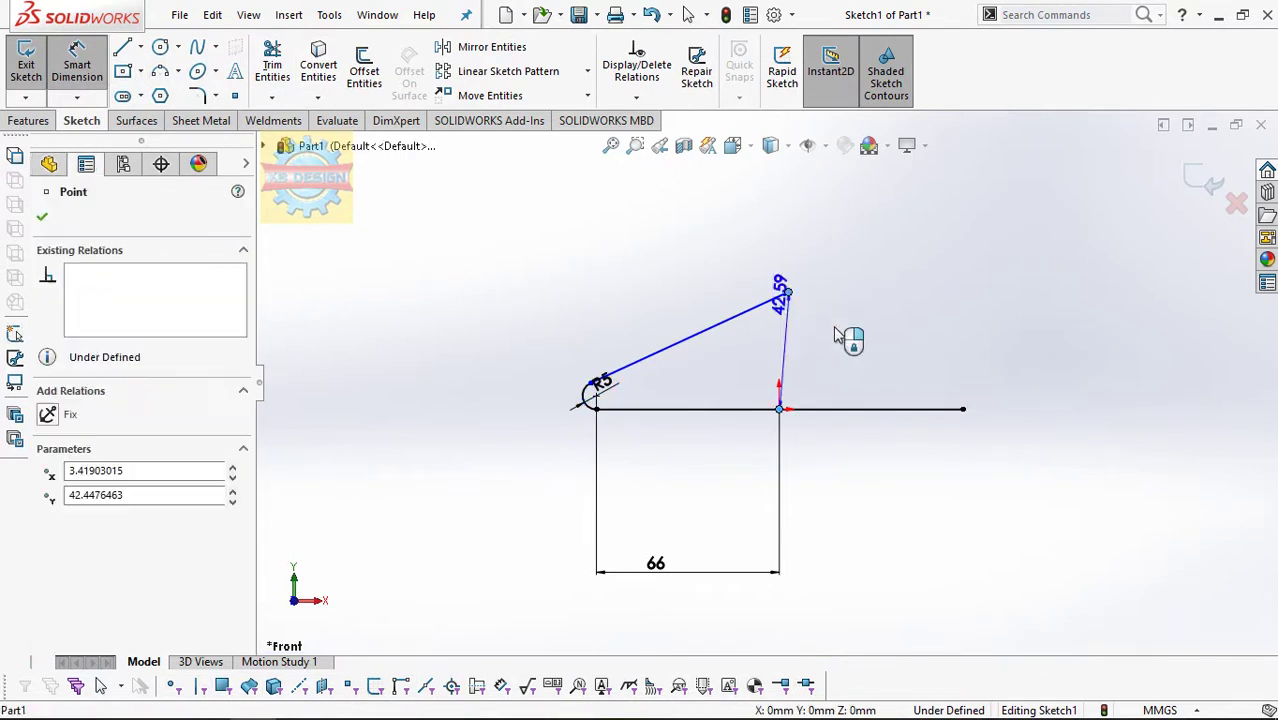
pyautogui.click(846, 337)
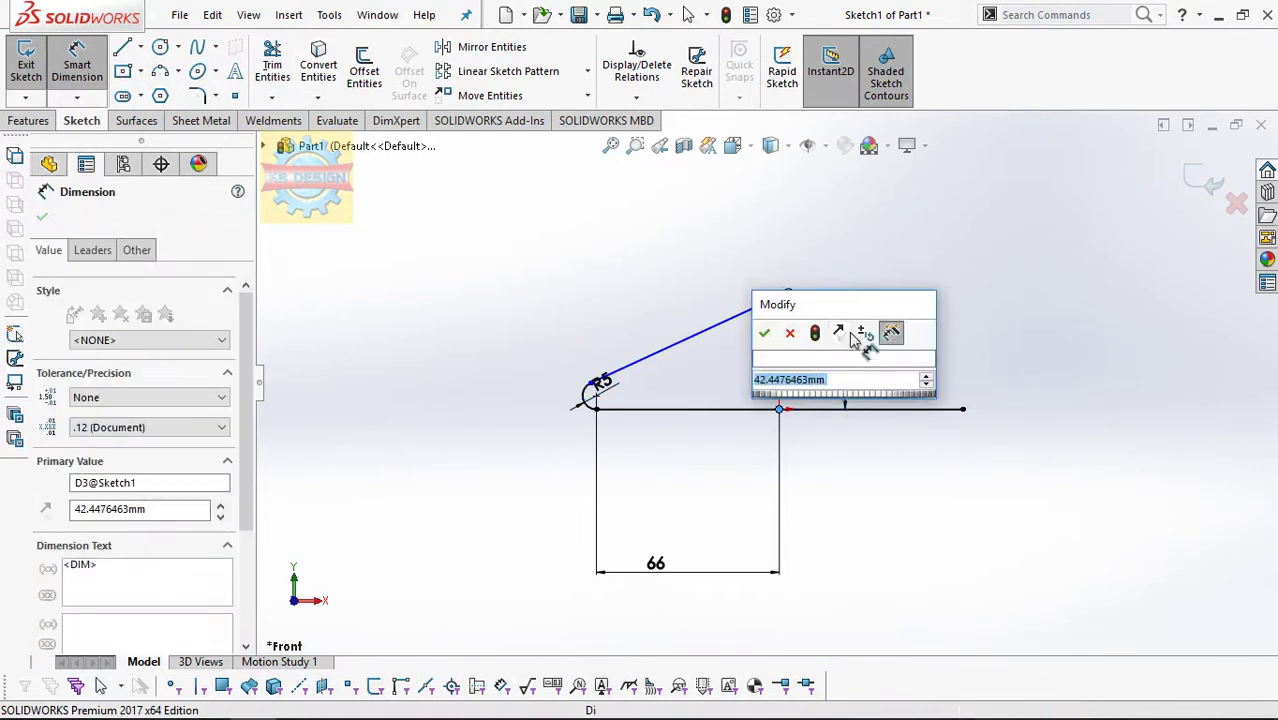
pyautogui.write('34')
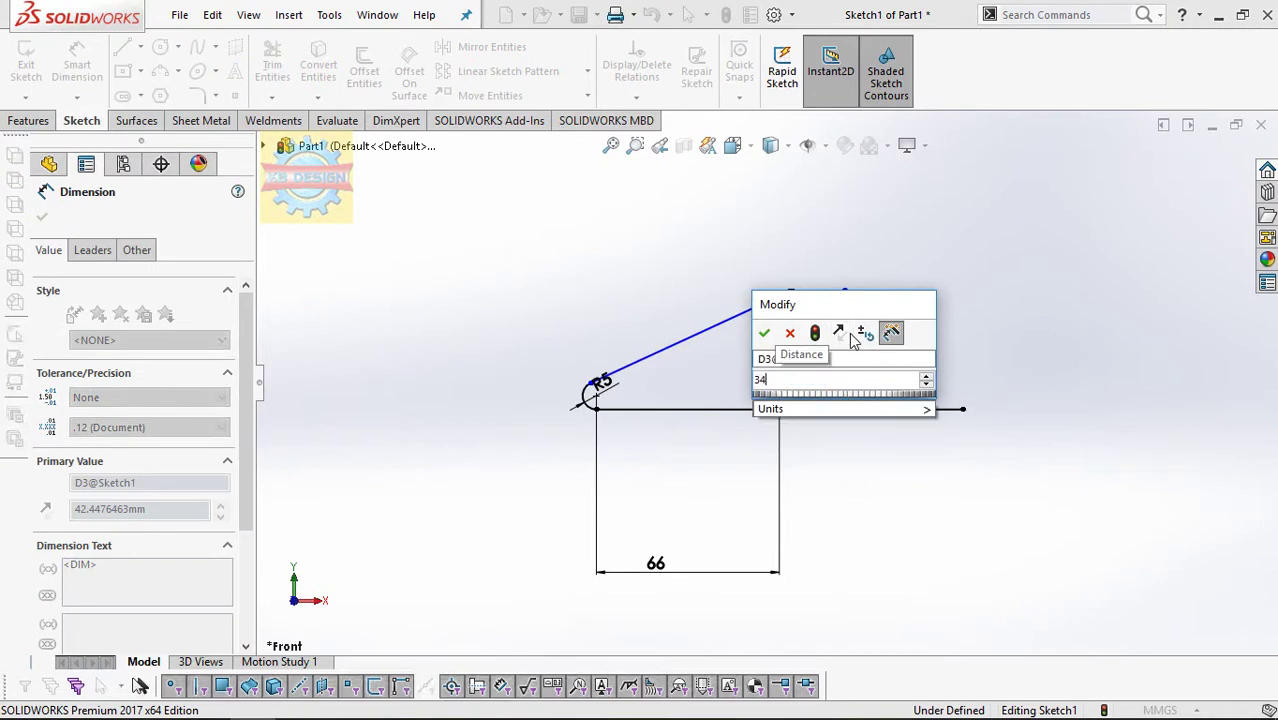
pyautogui.press('Return')
# - Add a Vertical relation between the sloped line's top endpoint and the origin
pyautogui.click(636, 97)
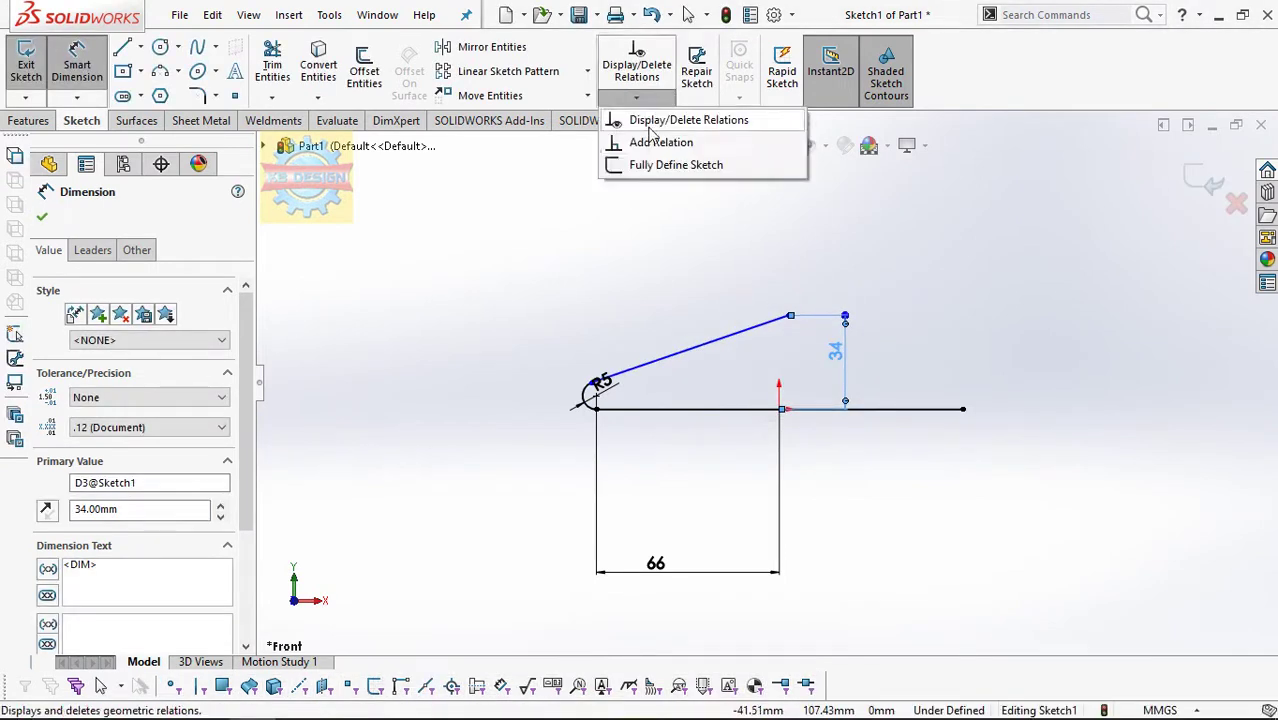
pyautogui.click(655, 142)
pyautogui.click(789, 317)
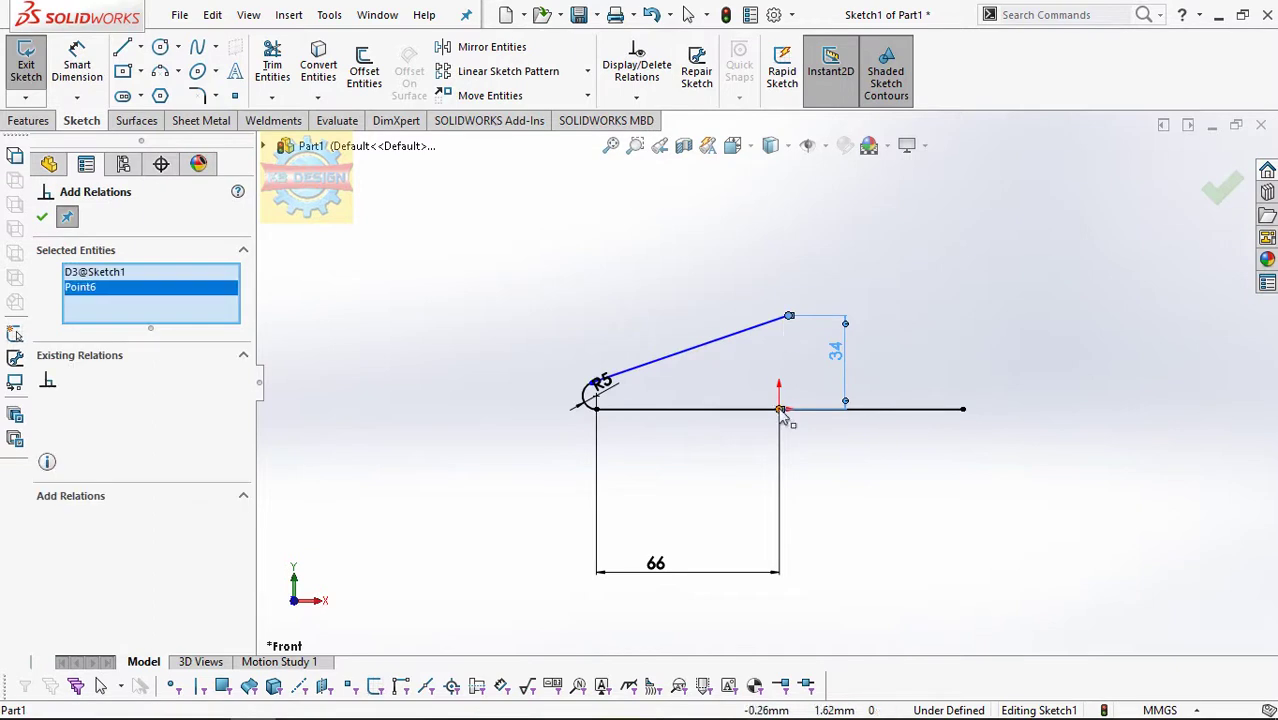
pyautogui.rightClick(100, 313)
pyautogui.click(180, 317)
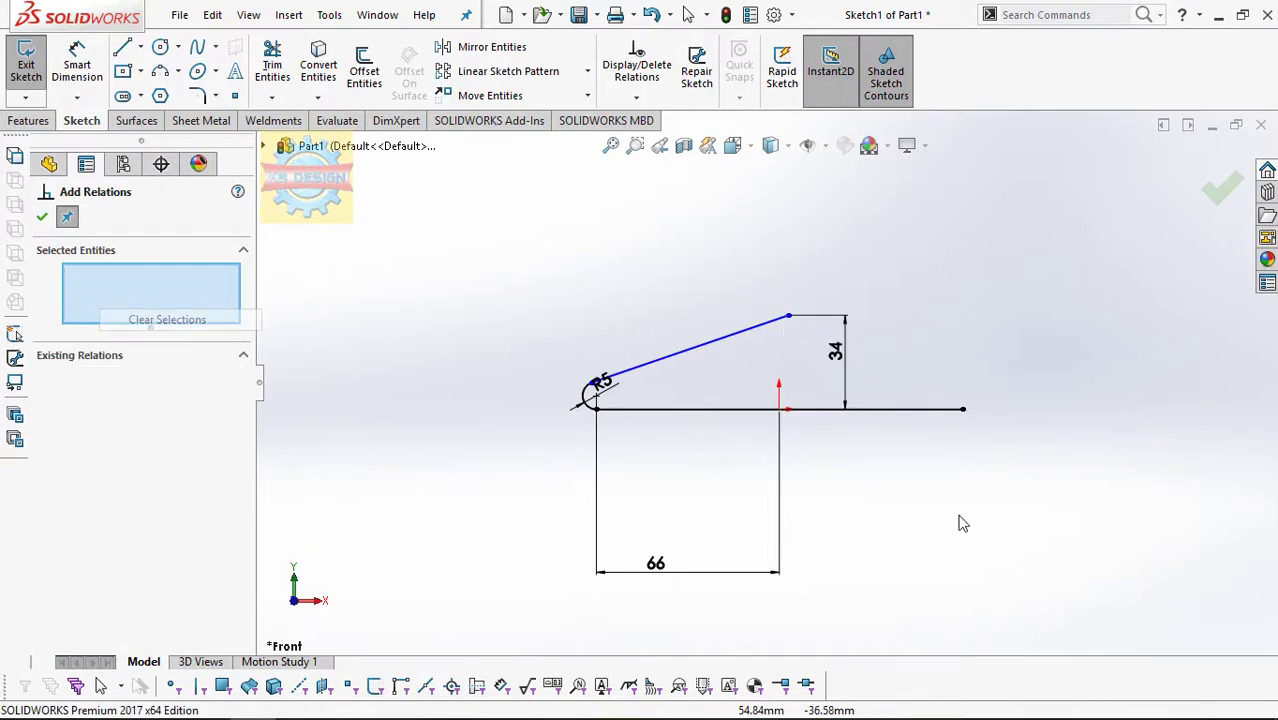
pyautogui.click(783, 413)
pyautogui.click(789, 317)
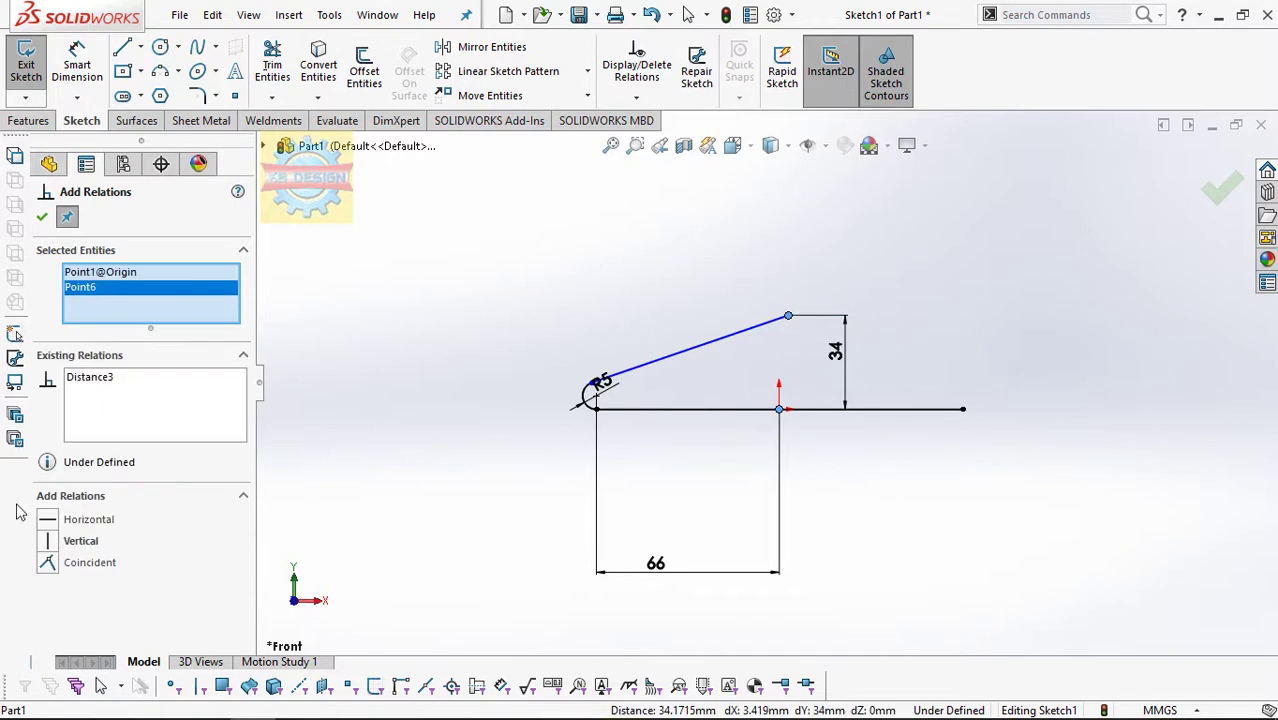
pyautogui.click(48, 541)
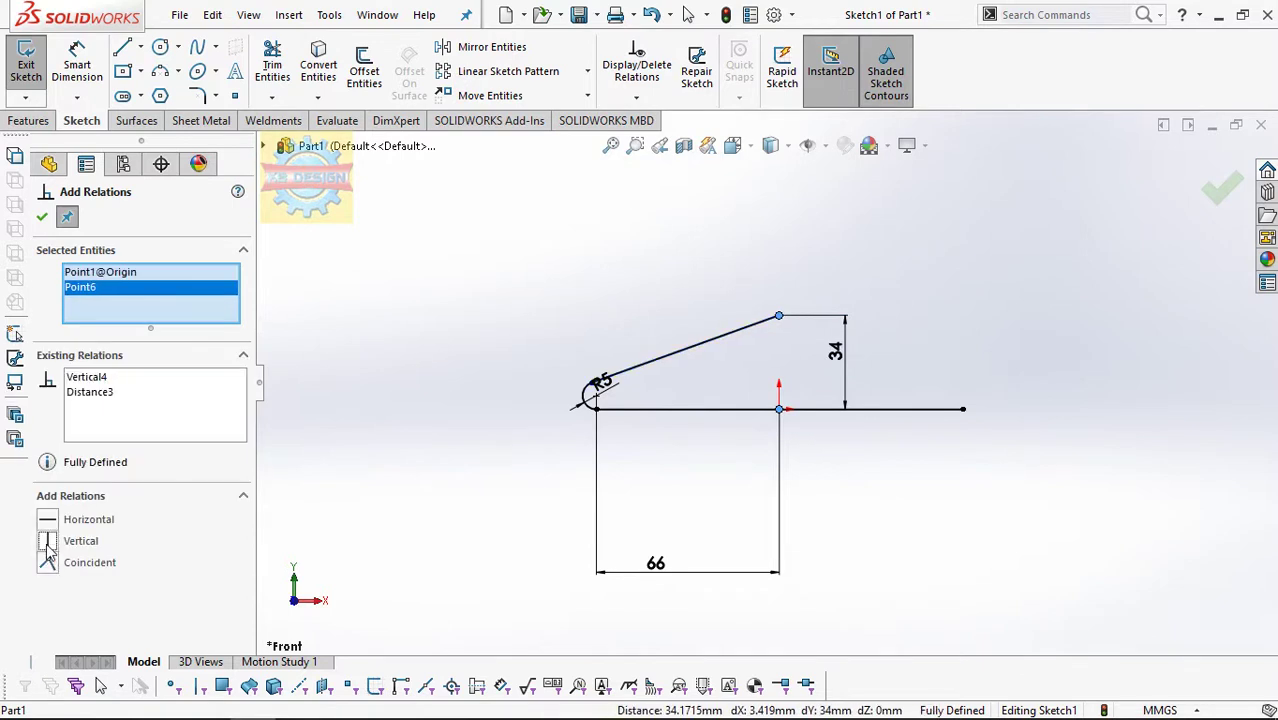
pyautogui.press('Escape')
pyautogui.click(77, 66)
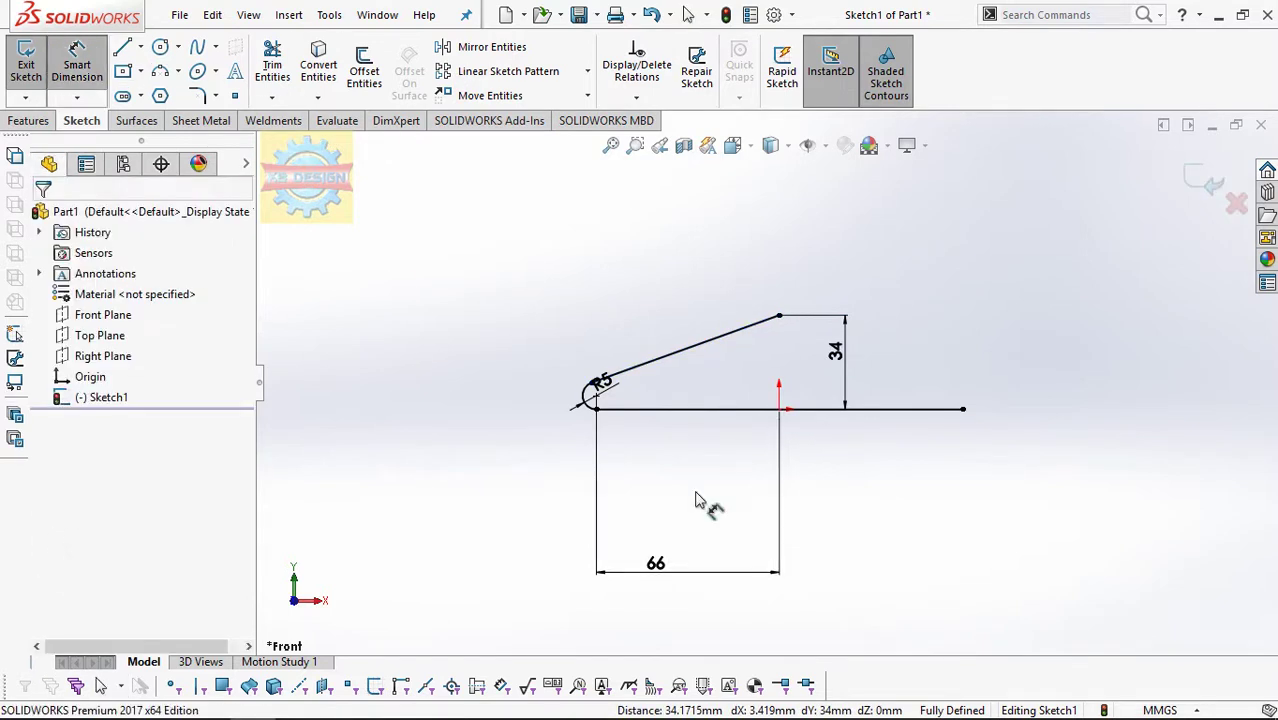
pyautogui.click(698, 408)
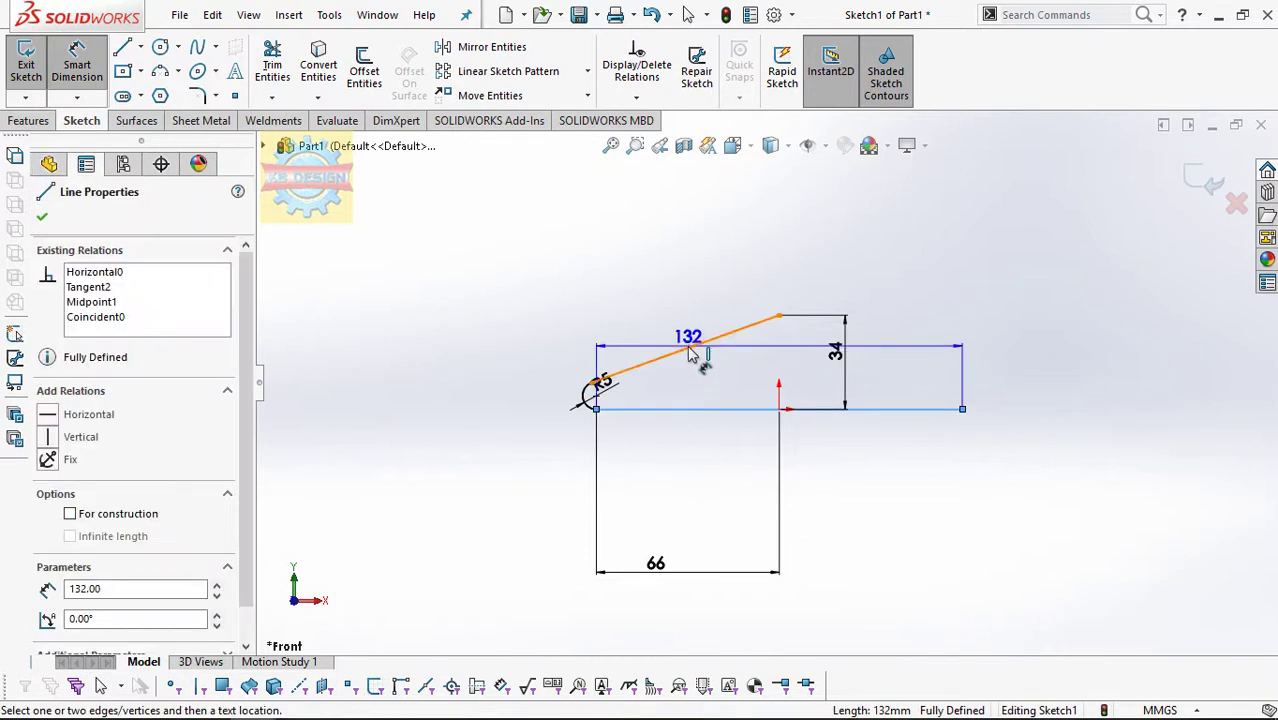
pyautogui.click(695, 347)
pyautogui.click(708, 386)
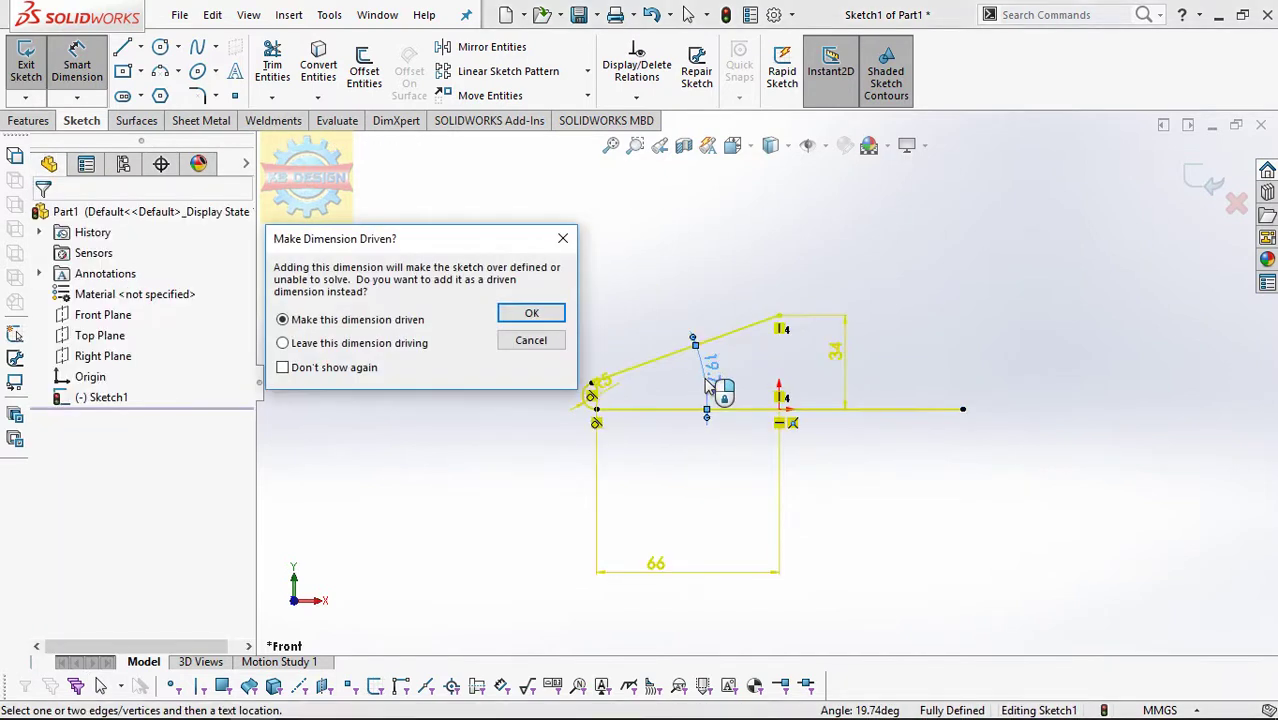
pyautogui.press('Escape')
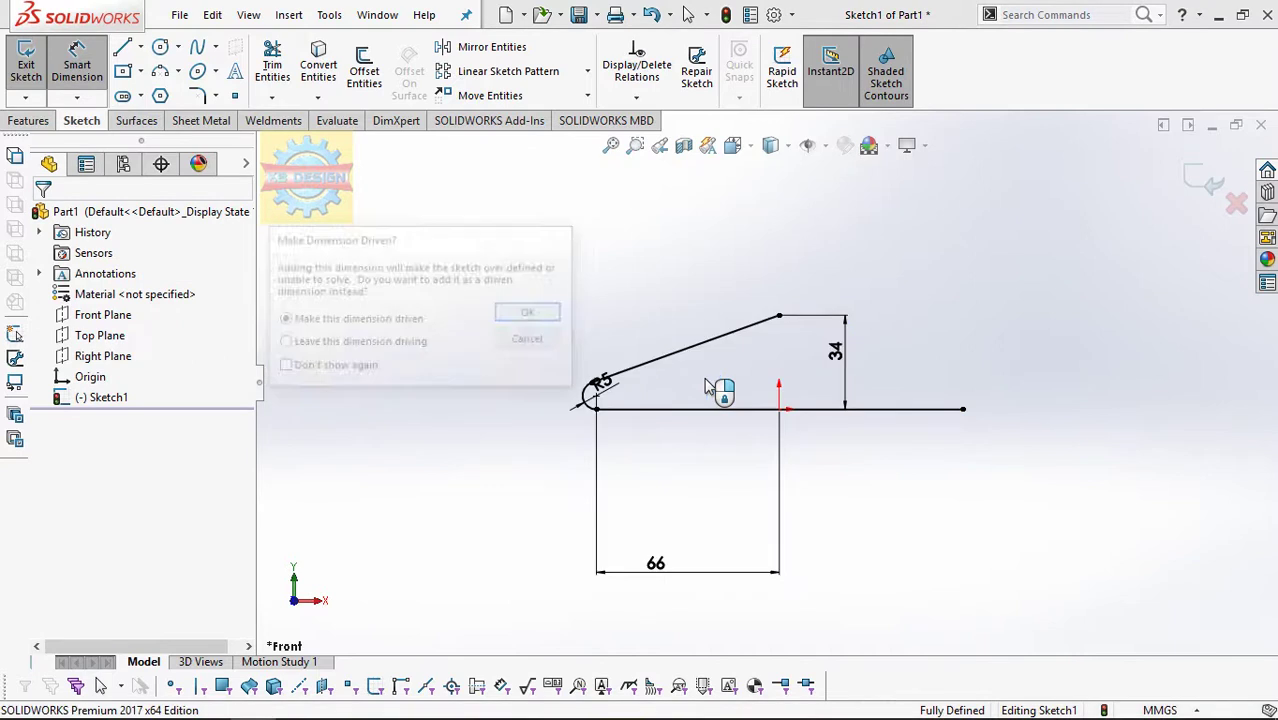
pyautogui.scroll(-2, 720, 360)
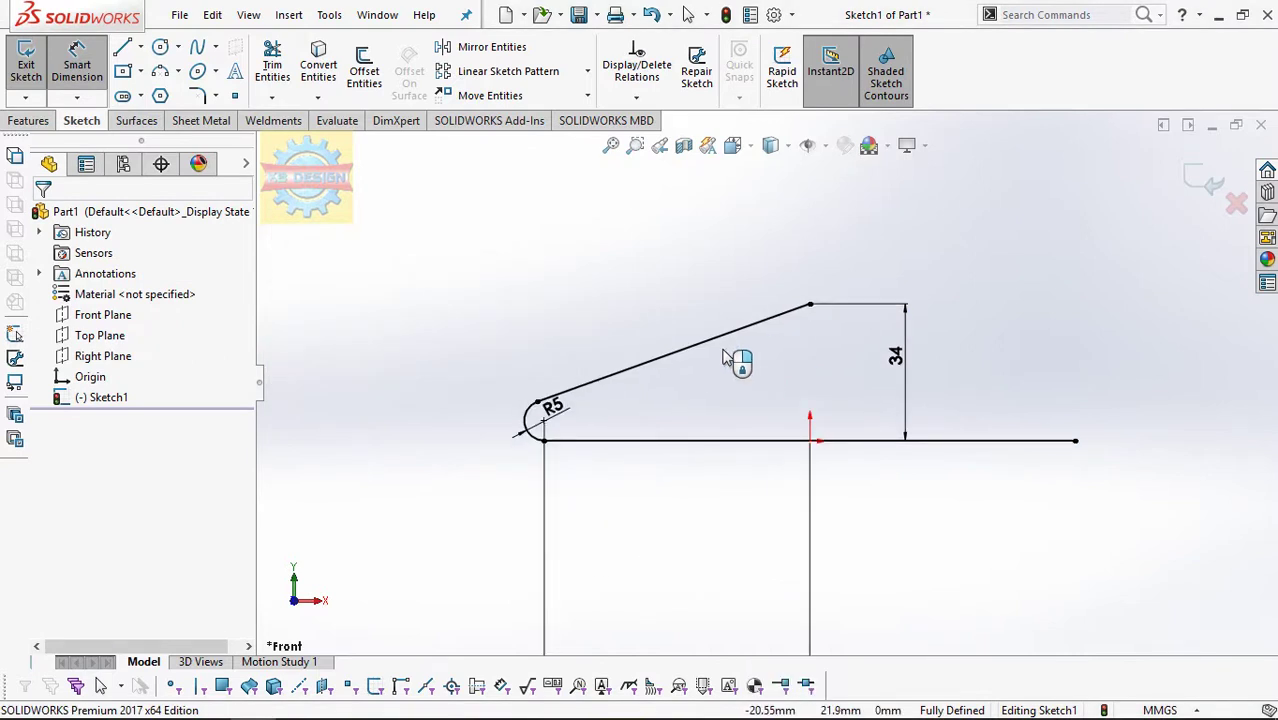
pyautogui.scroll(-1, 918, 282)
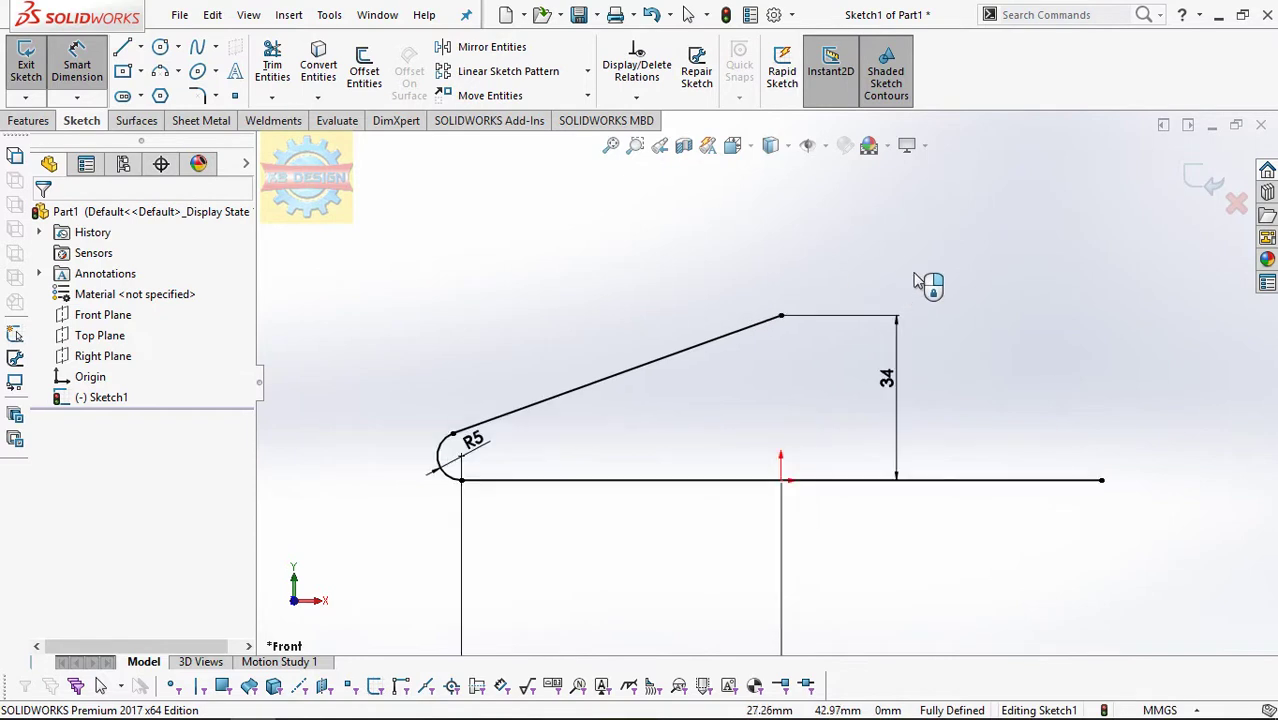
# - Draw two connected 3-point arcs forming the hook above the sloped line's top end
pyautogui.click(159, 78)
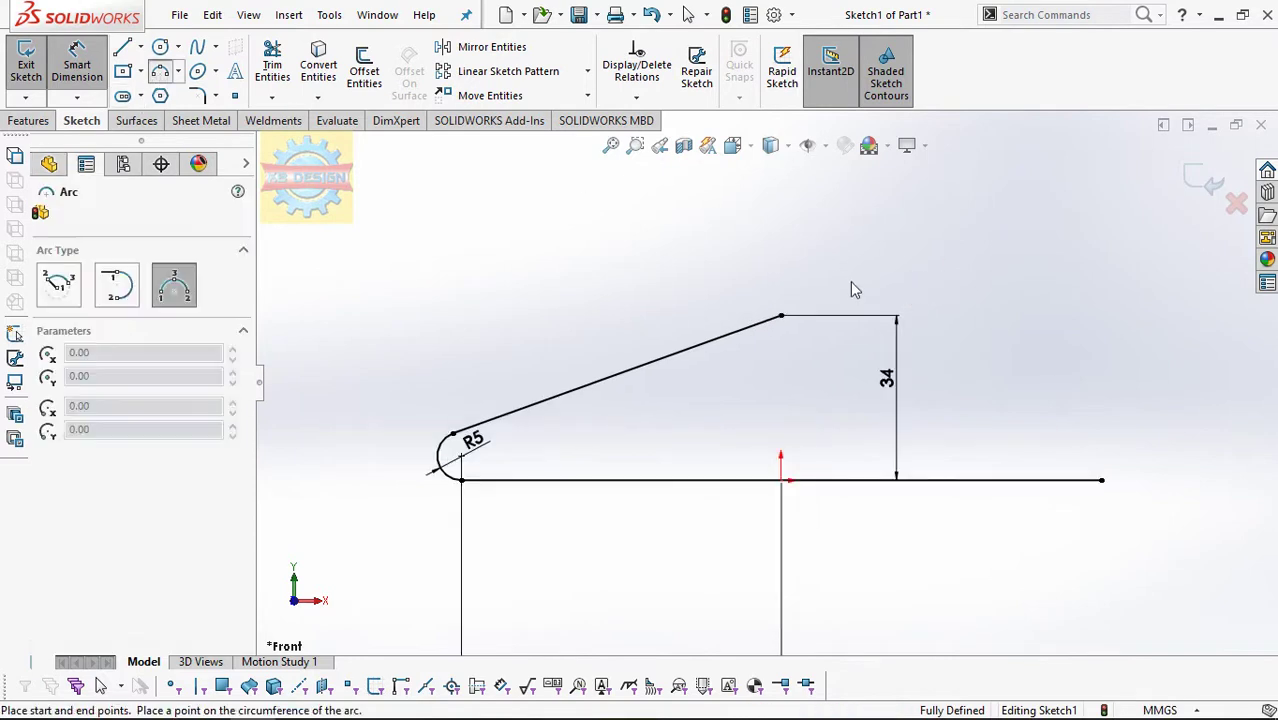
pyautogui.click(781, 318)
pyautogui.click(806, 225)
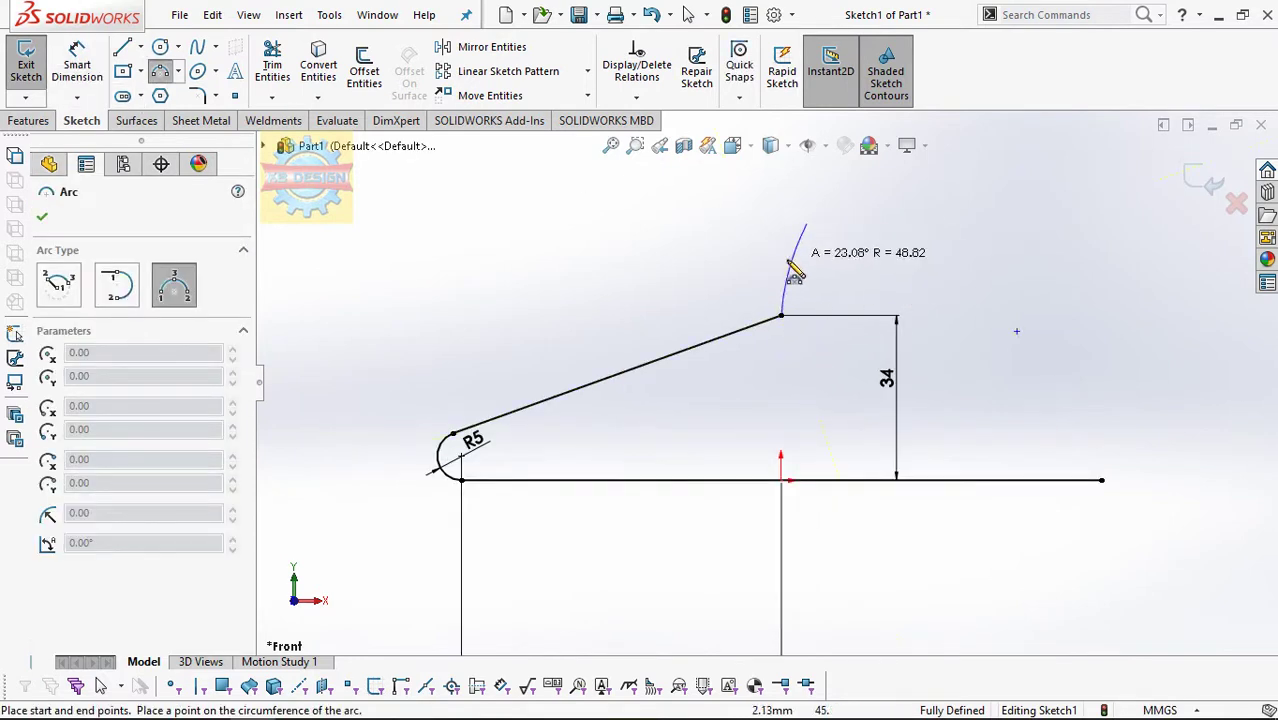
pyautogui.click(790, 272)
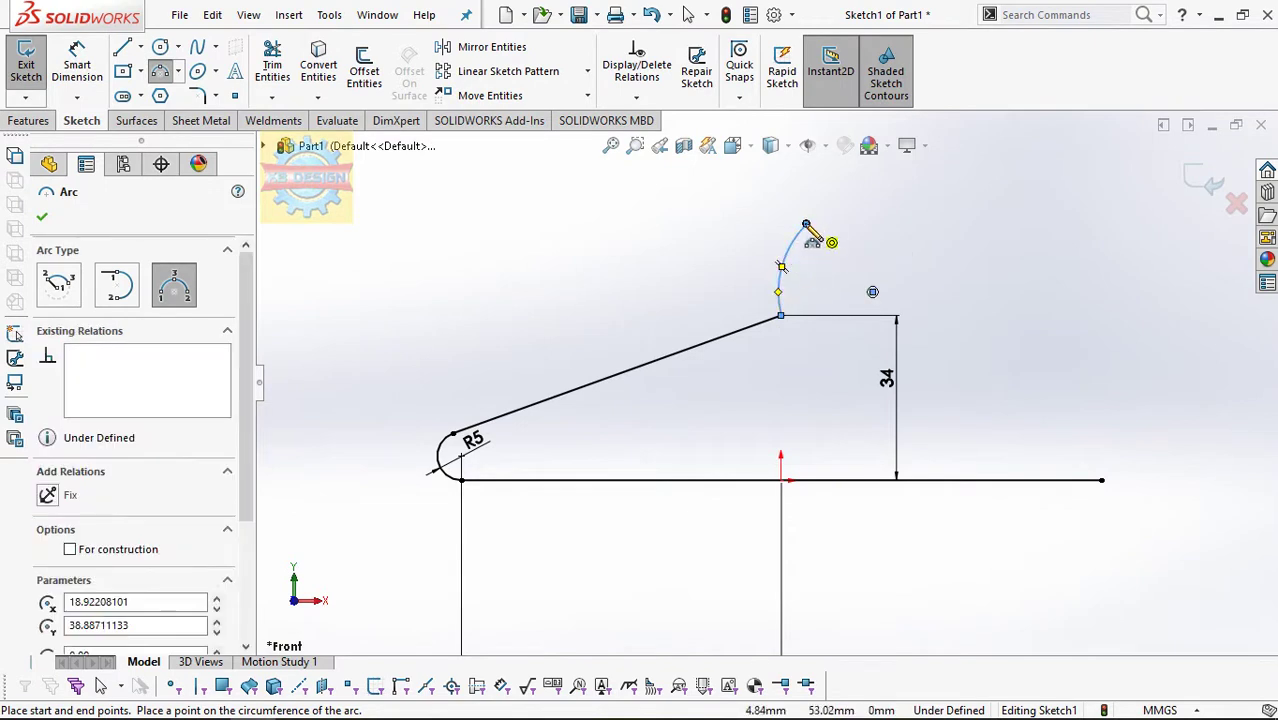
pyautogui.click(806, 225)
pyautogui.click(730, 222)
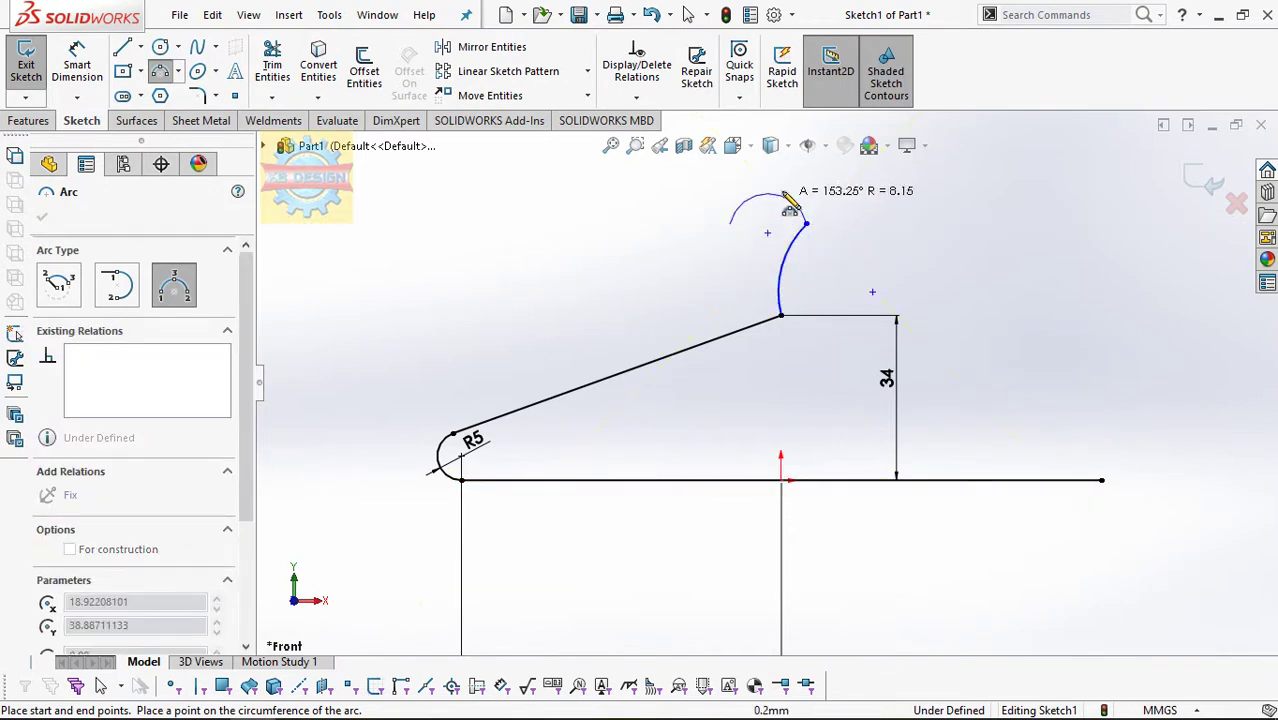
pyautogui.click(766, 180)
# - Add a Tangent relation between the two hook arcs
pyautogui.click(636, 97)
pyautogui.click(655, 140)
pyautogui.click(792, 255)
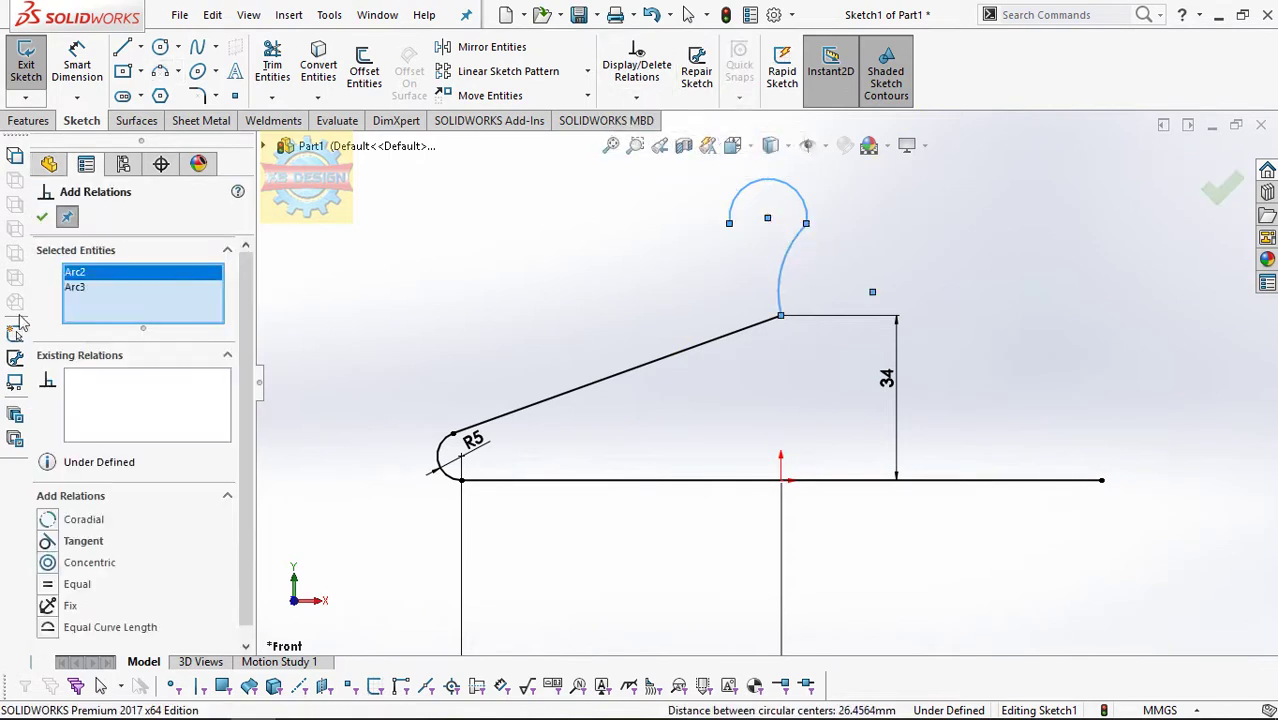
pyautogui.click(47, 541)
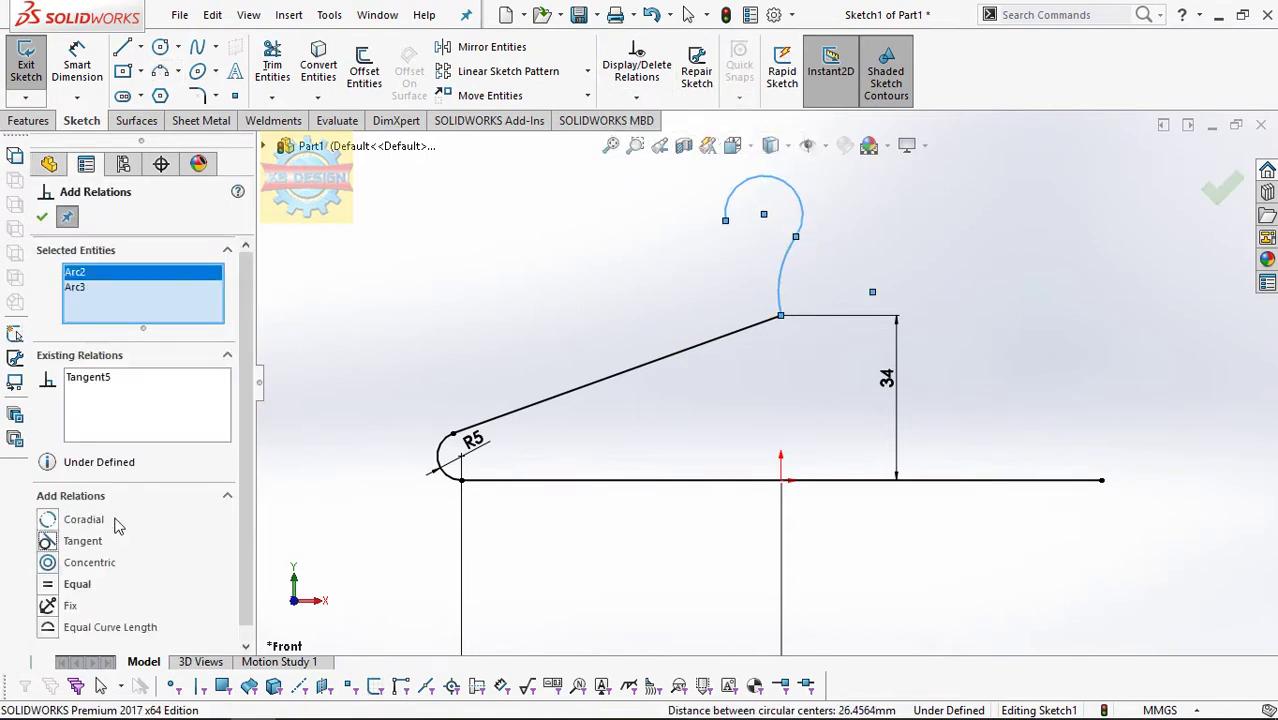
# - Dimension the lower hook arc to radius 18 and the upper curl to radius 3.5
pyautogui.press('Escape')
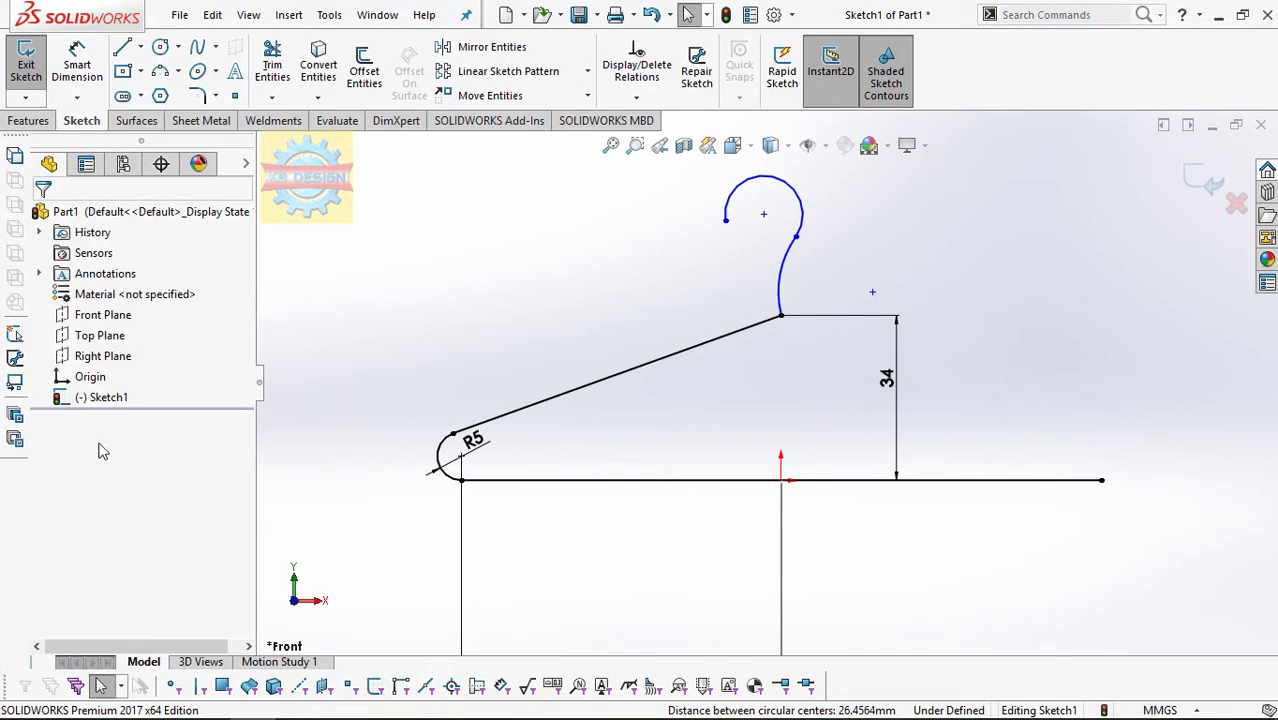
pyautogui.click(77, 65)
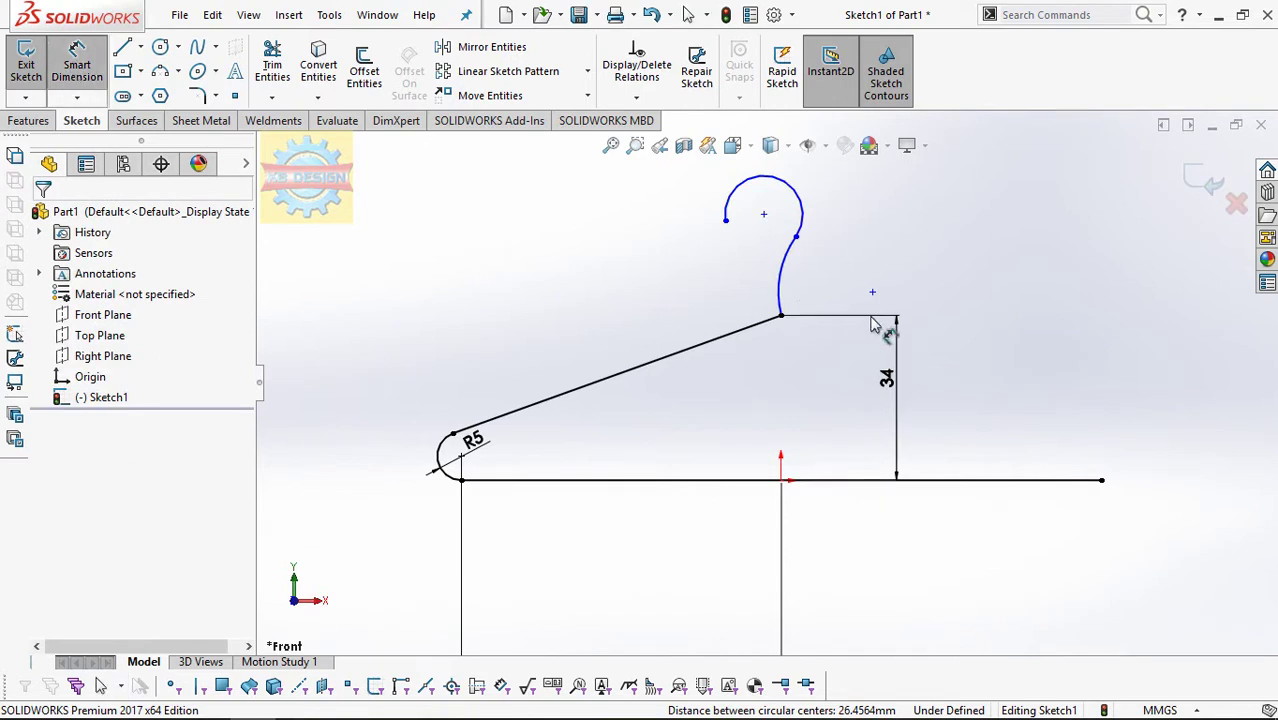
pyautogui.click(827, 291)
pyautogui.click(829, 293)
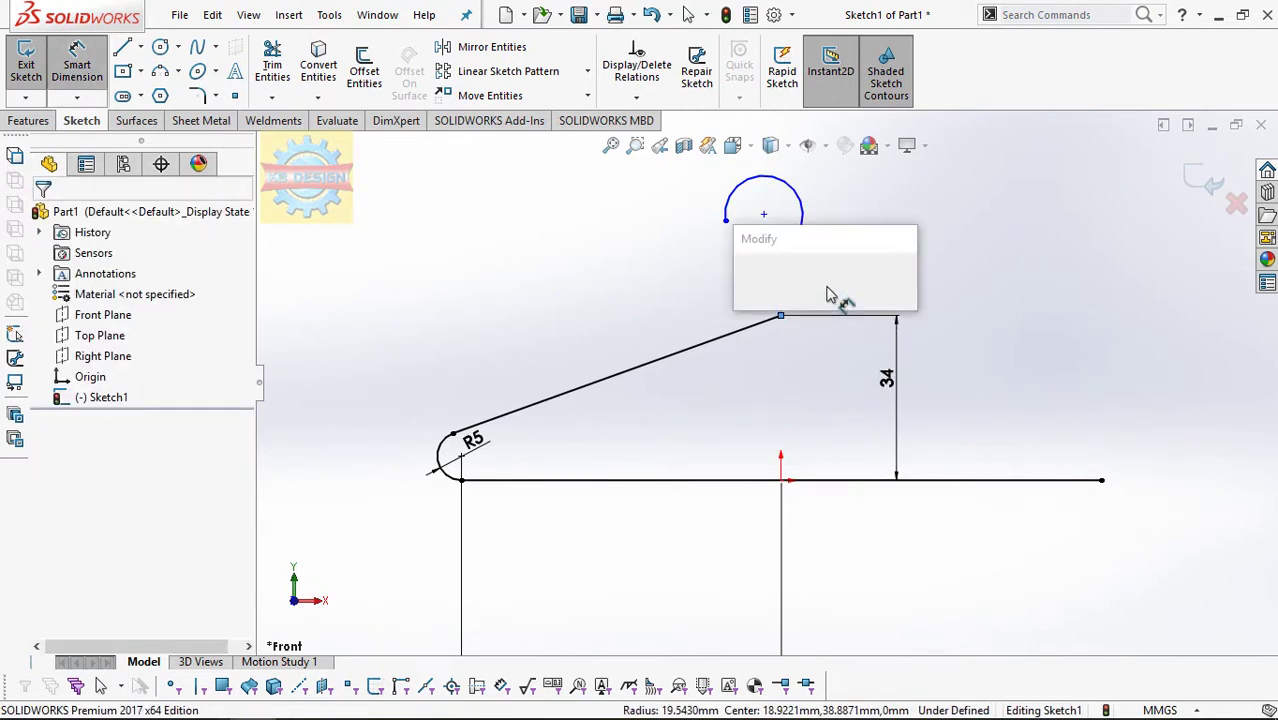
pyautogui.write('18')
pyautogui.press('Return')
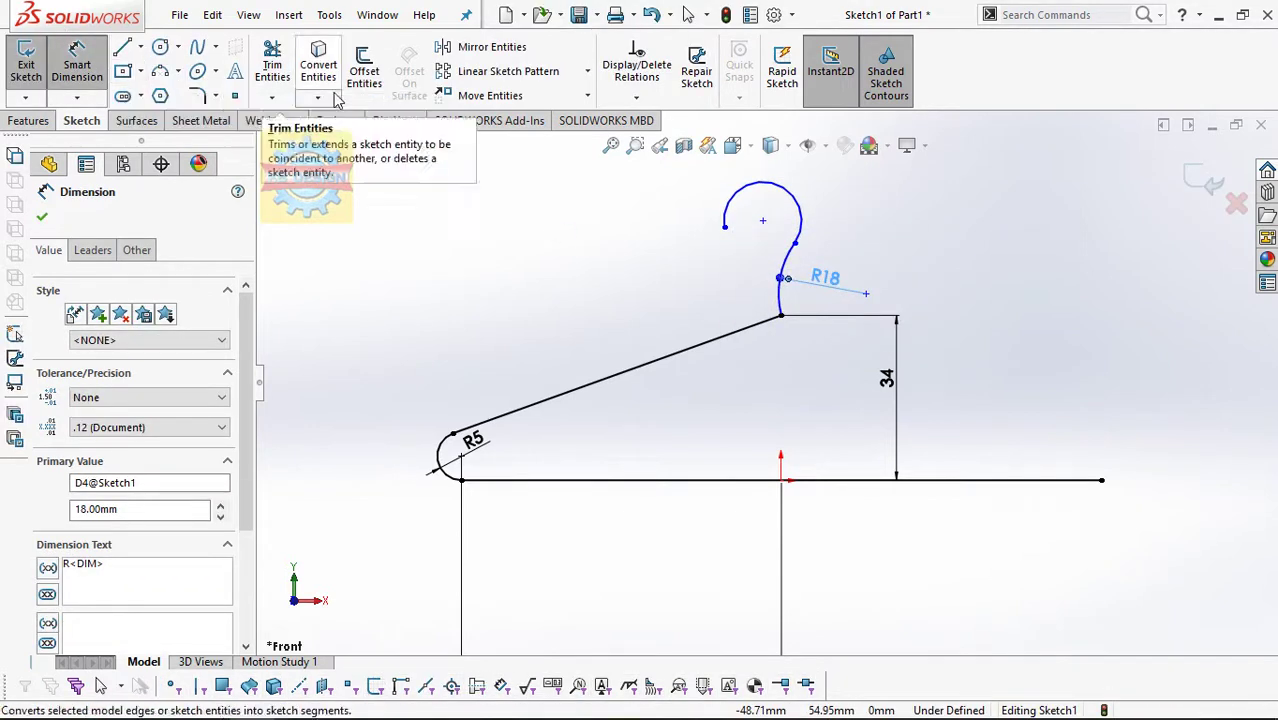
pyautogui.click(764, 183)
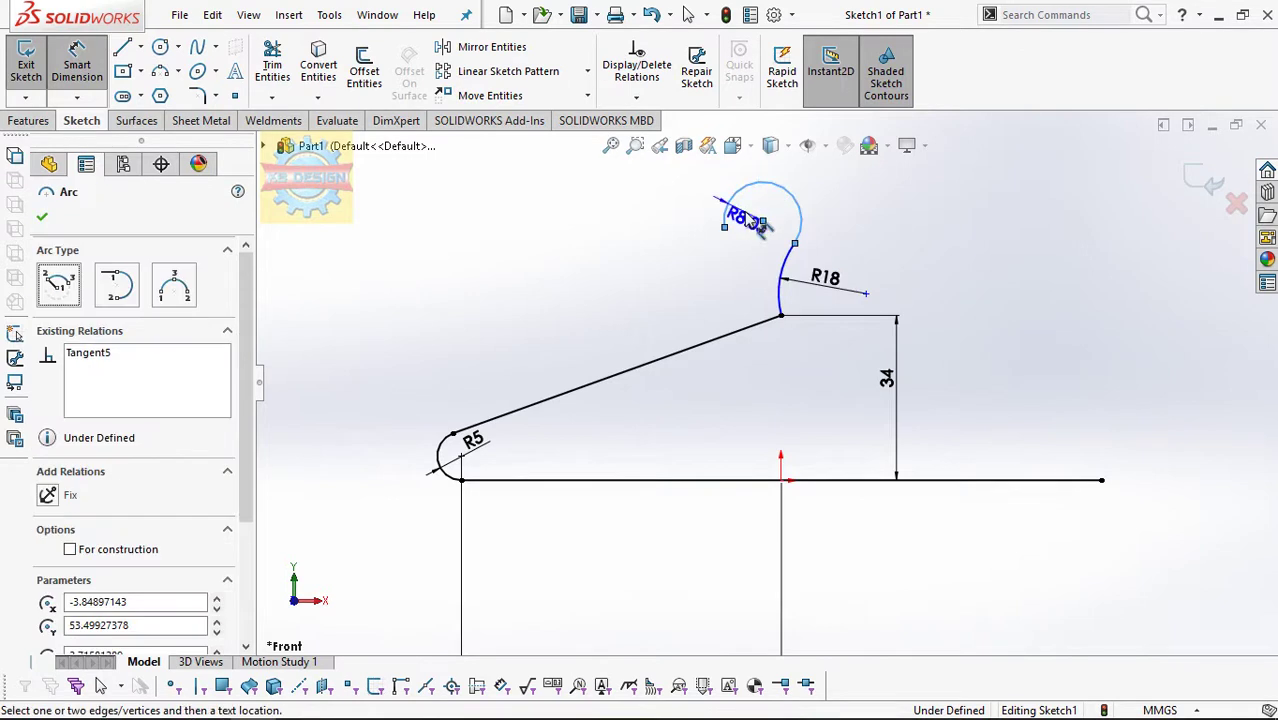
pyautogui.click(745, 218)
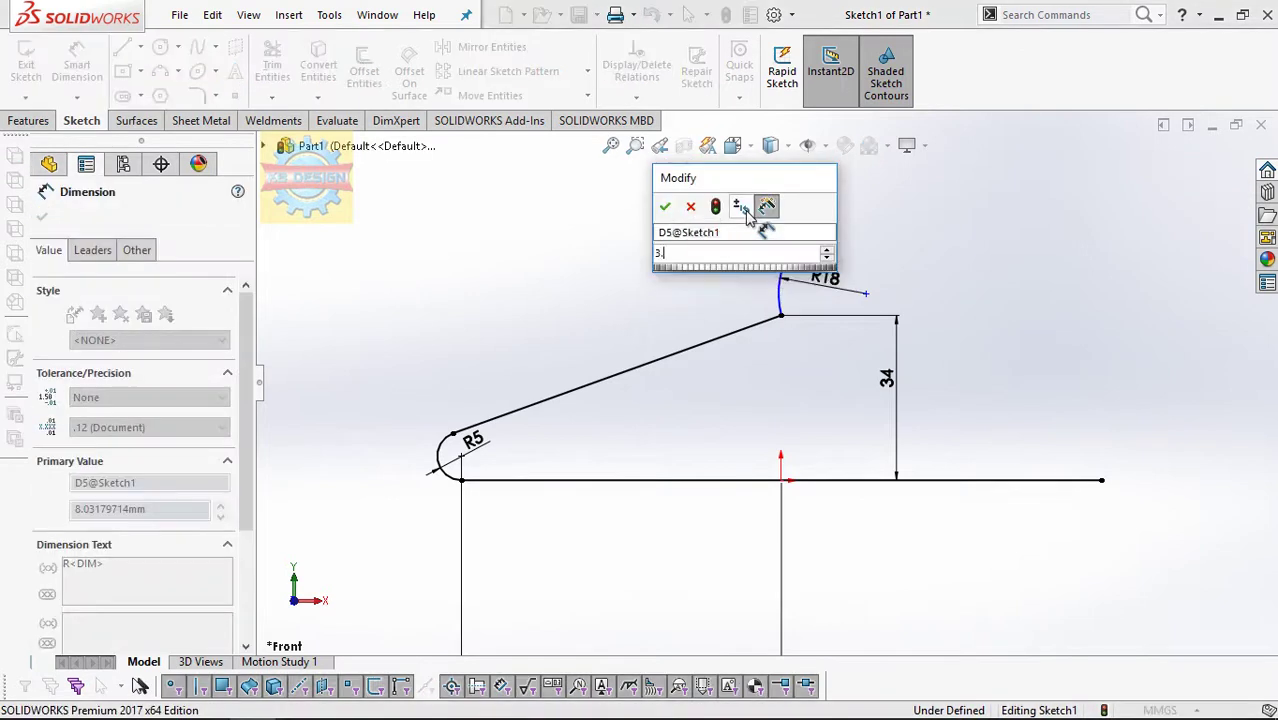
pyautogui.press('Return')
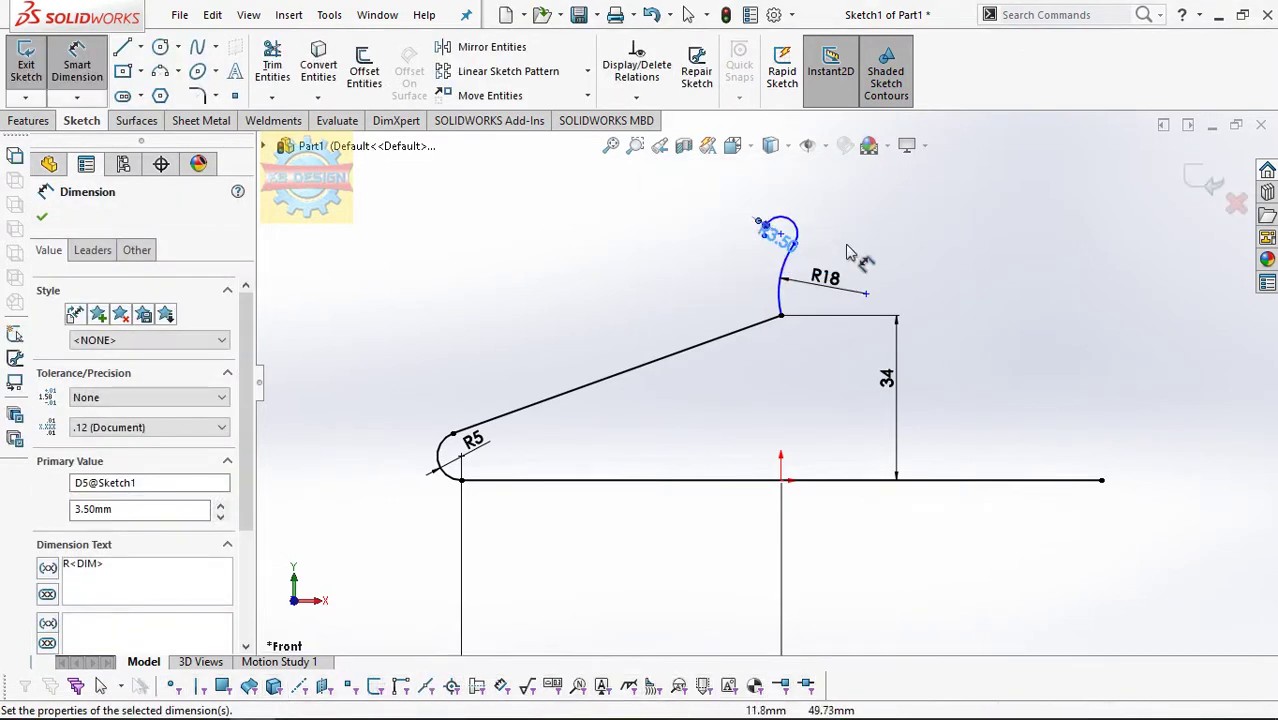
pyautogui.scroll(-1, 852, 255)
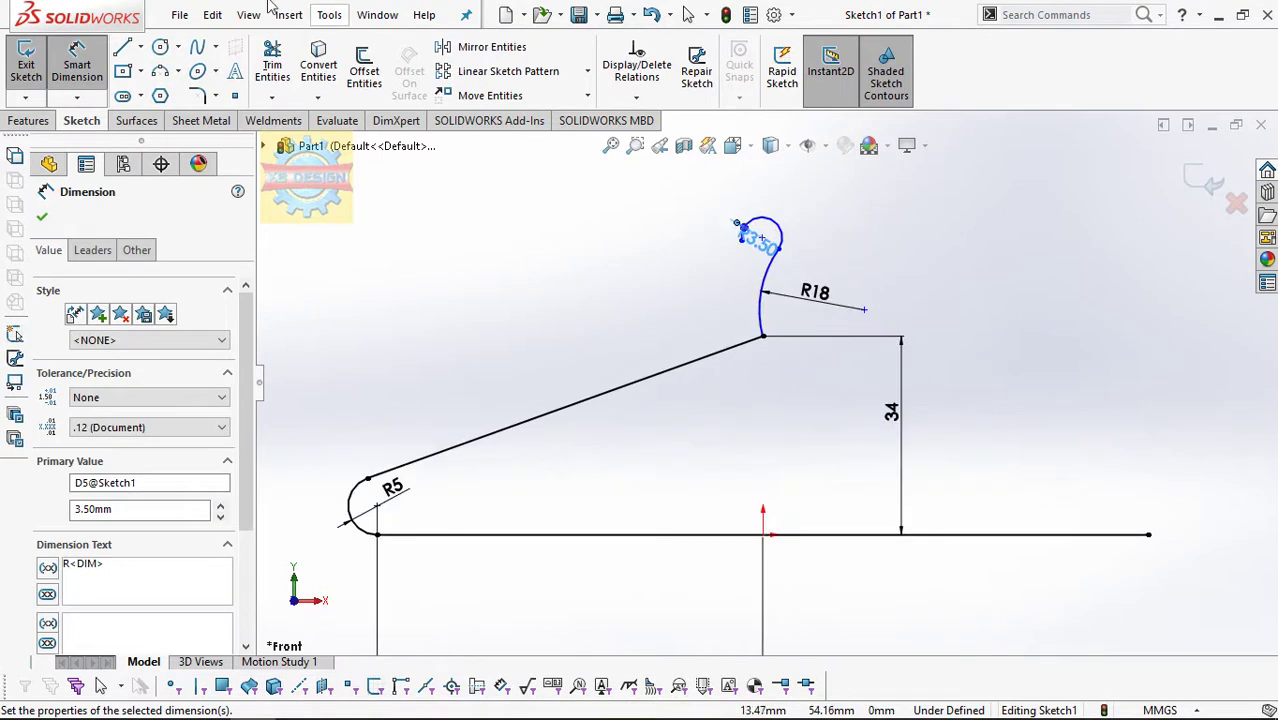
# - Dimension the hook arc's endpoint 8.50 vertically above the hanger apex
pyautogui.click(763, 337)
pyautogui.click(778, 249)
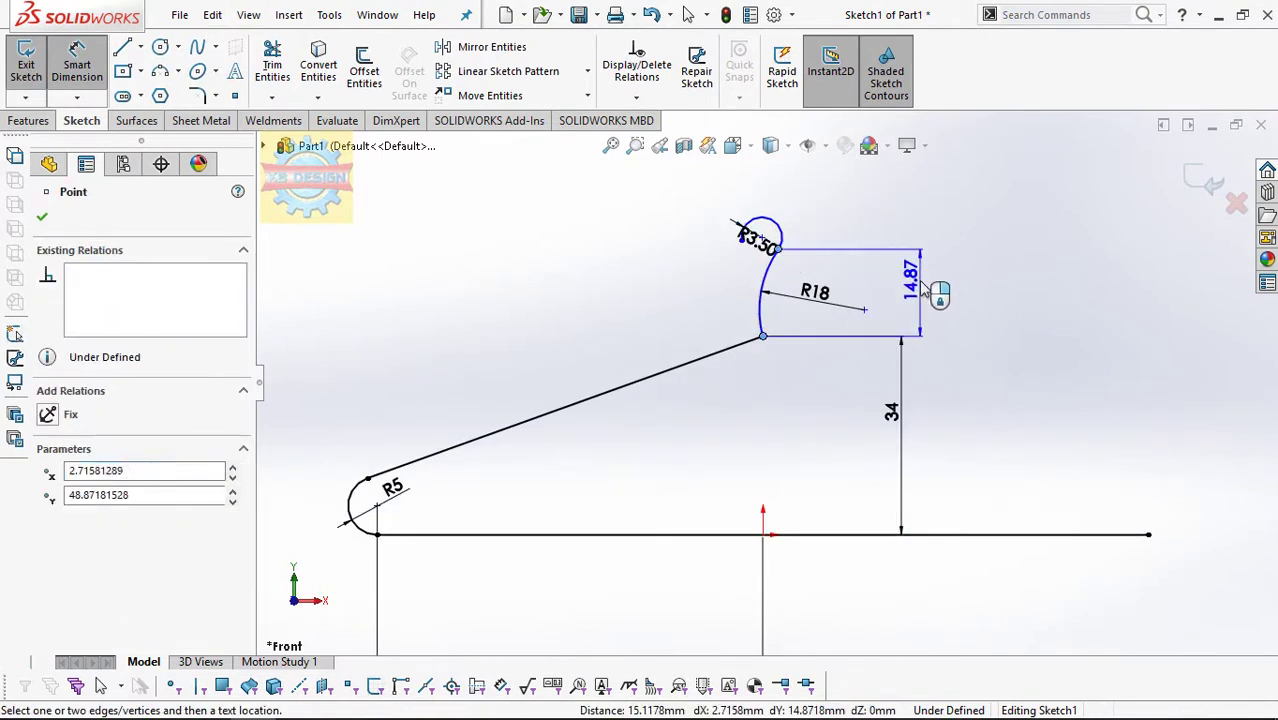
pyautogui.click(923, 285)
pyautogui.write('8.5')
pyautogui.press('Return')
pyautogui.scroll(-2, 912, 290)
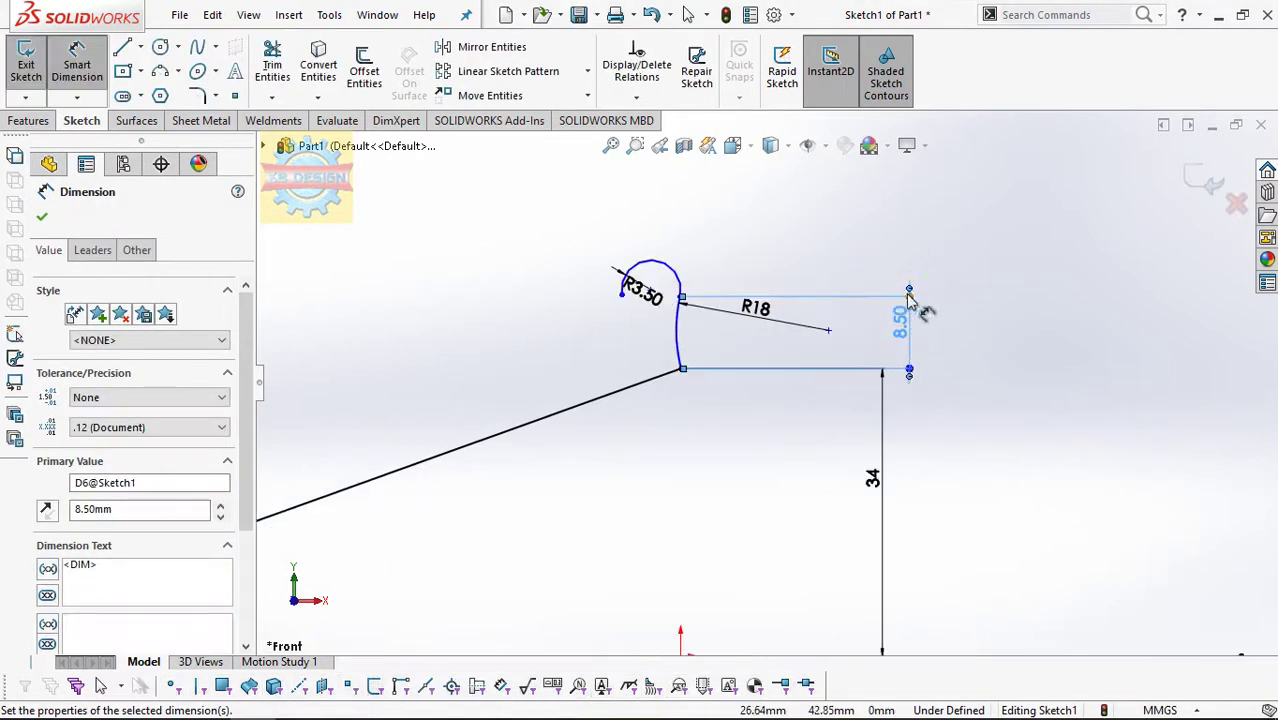
pyautogui.press('Escape')
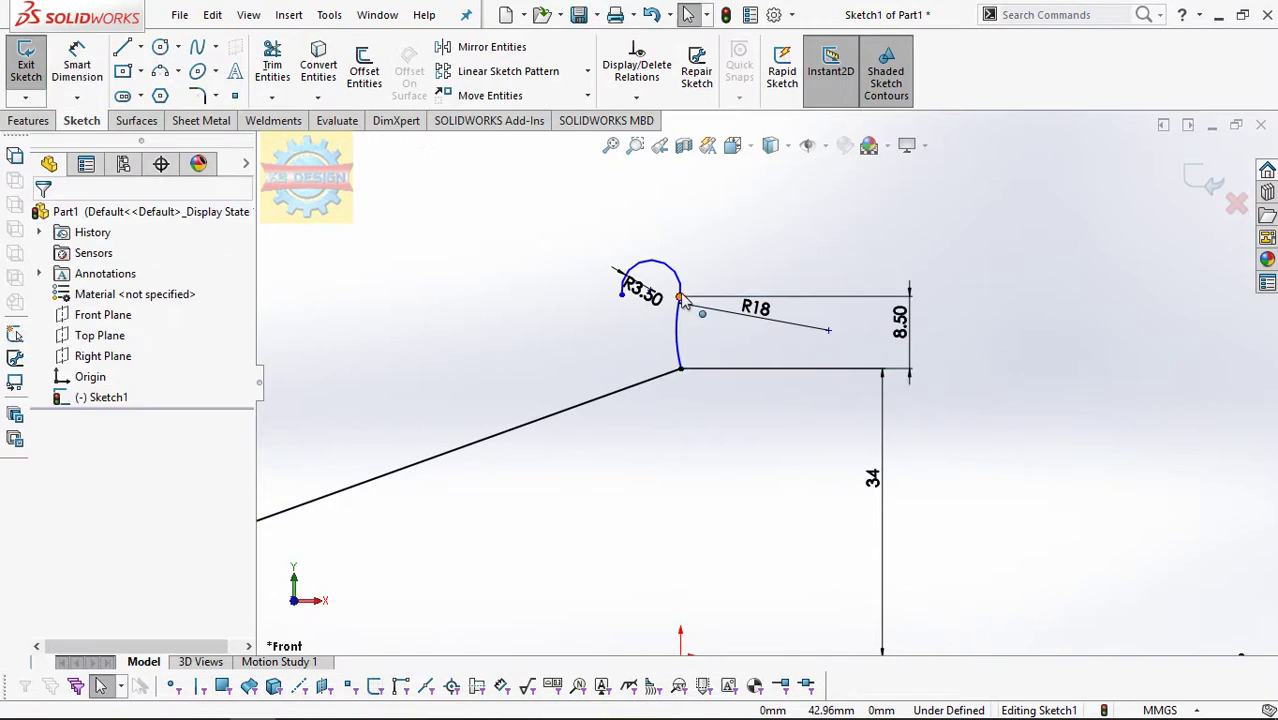
# - Add a 3 mm horizontal offset between the hook arc's endpoint and the apex
pyautogui.moveTo(681, 298); pyautogui.dragTo(706, 290)
pyautogui.press('Escape')
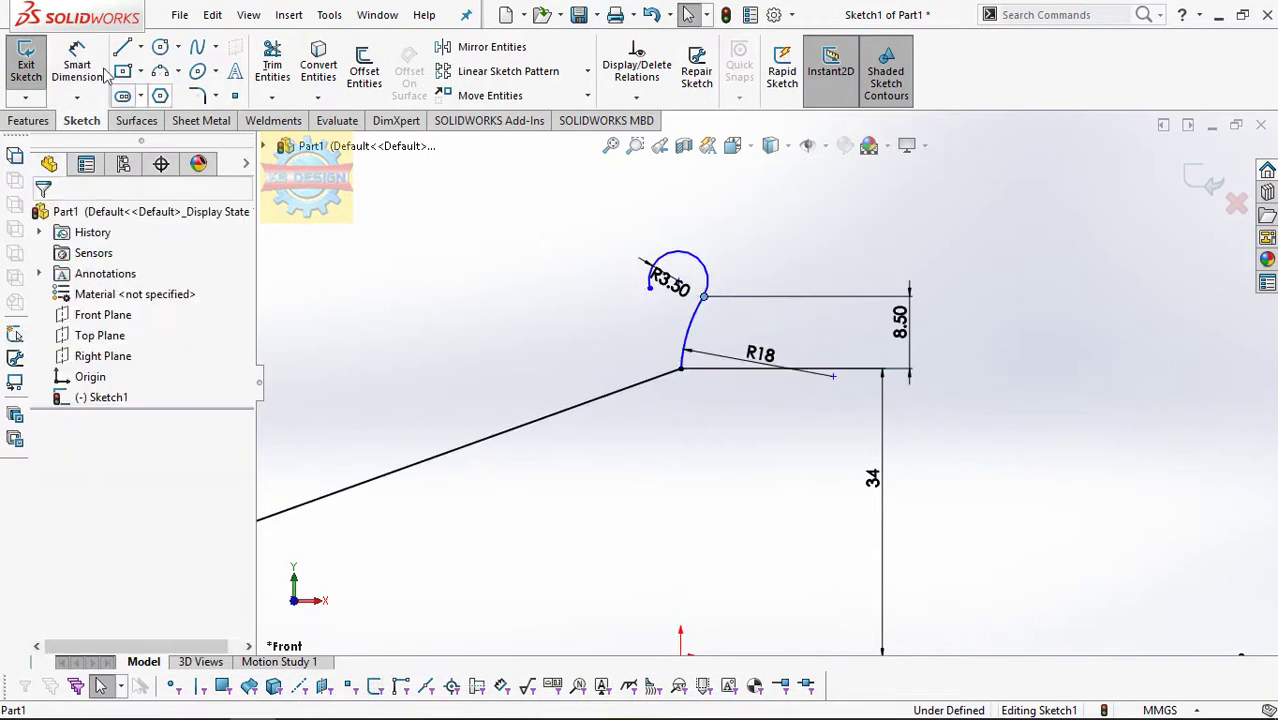
pyautogui.click(77, 65)
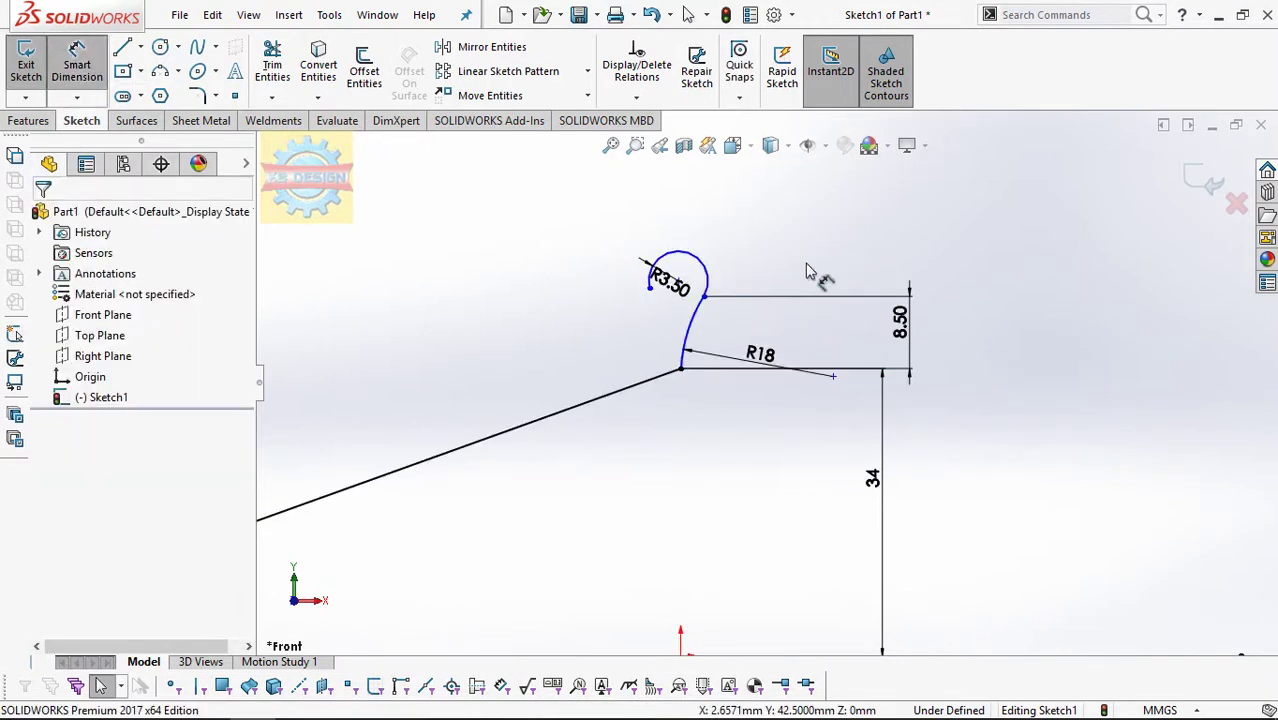
pyautogui.click(683, 372)
pyautogui.click(681, 371)
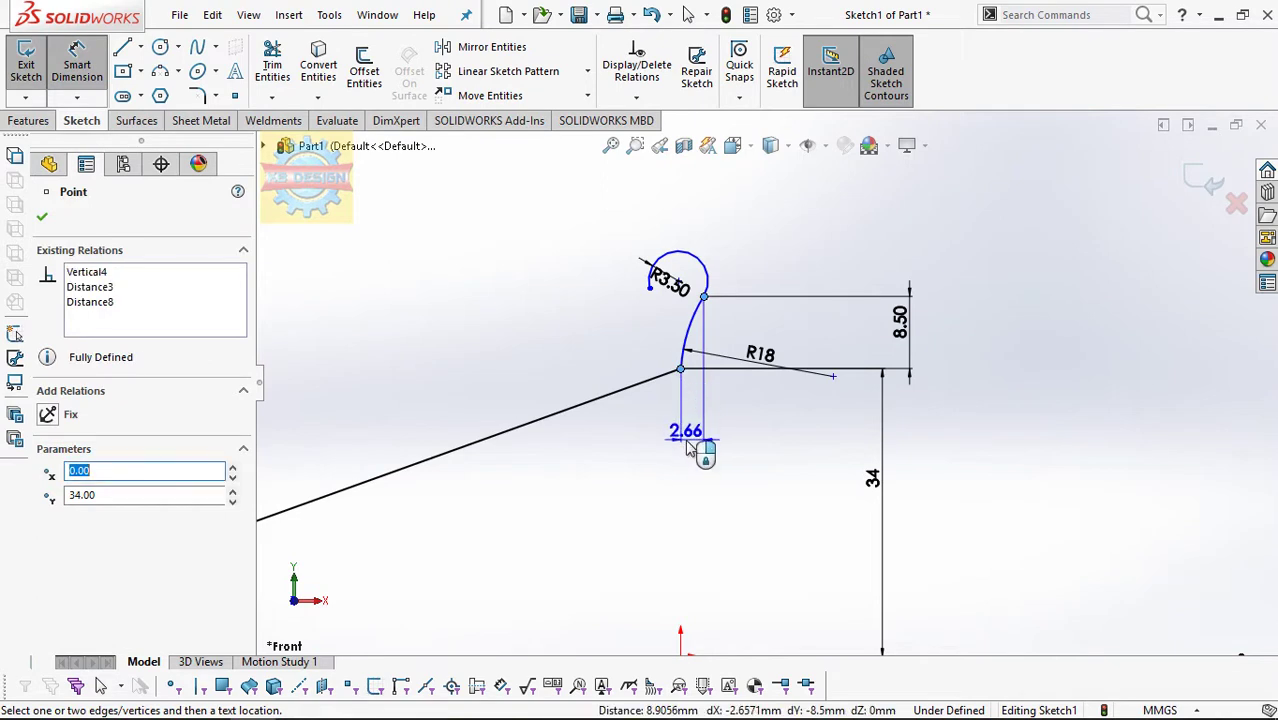
pyautogui.click(687, 447)
pyautogui.write('3')
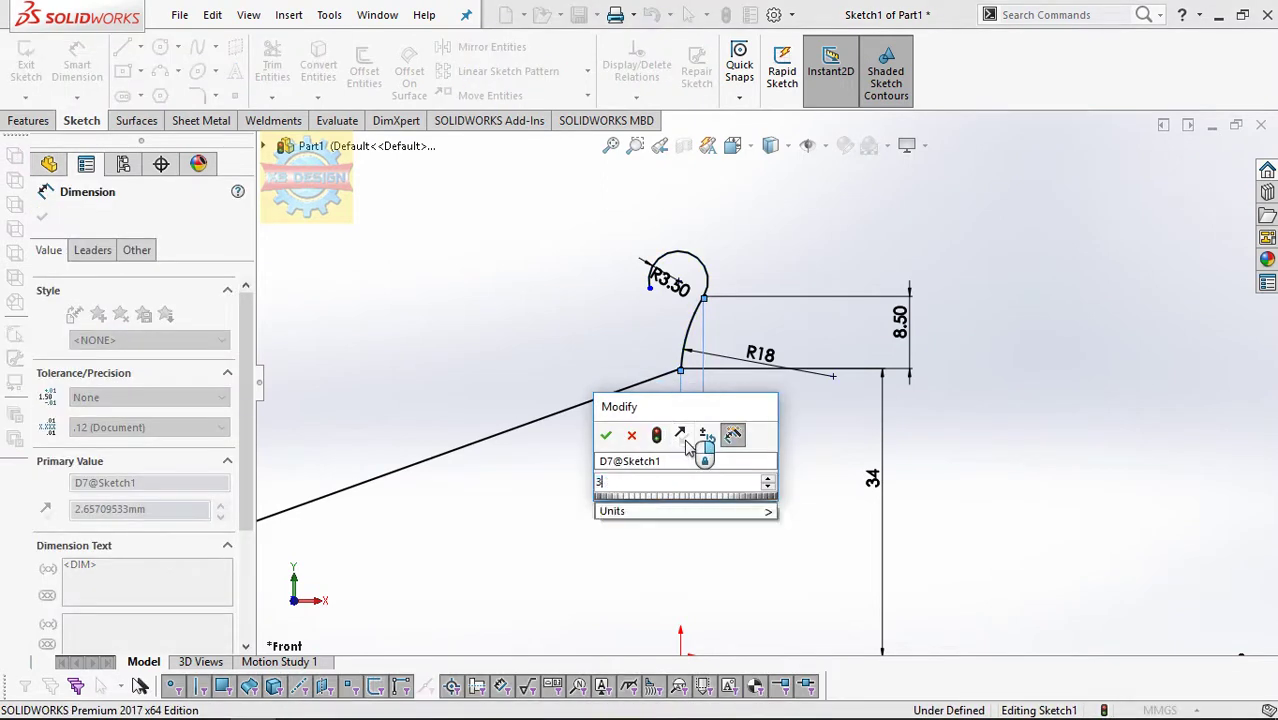
pyautogui.press('Return')
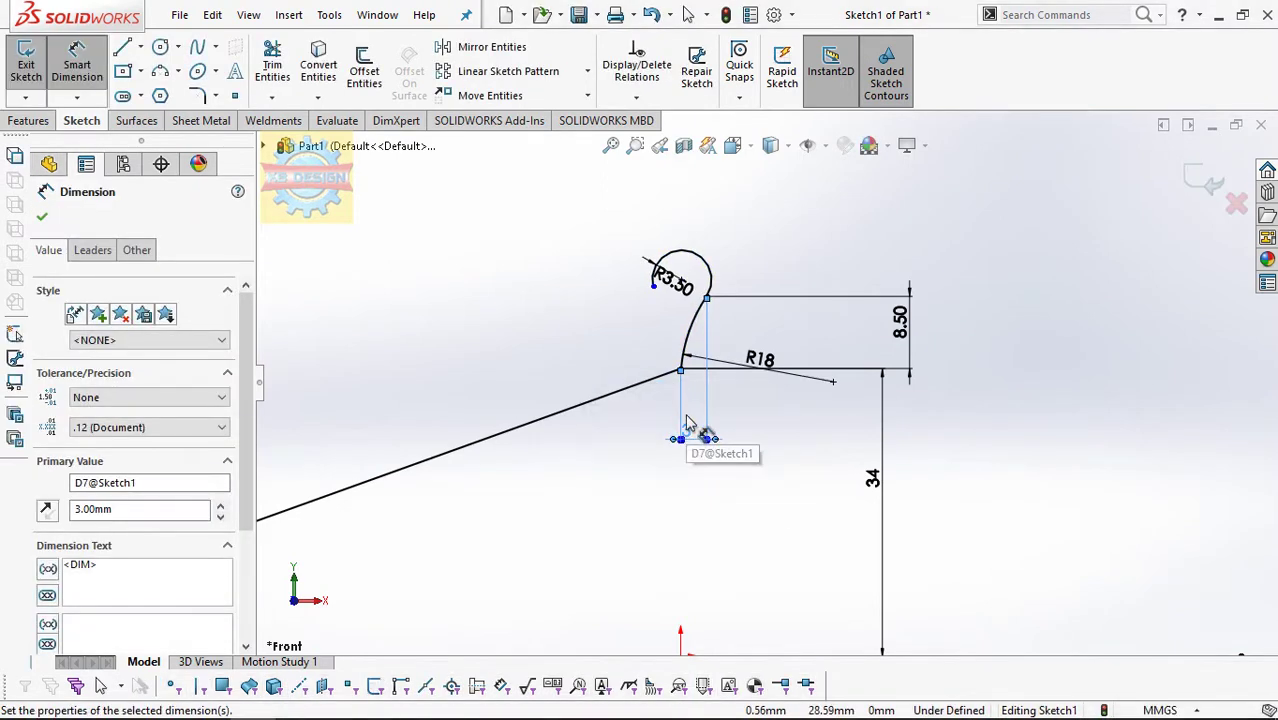
pyautogui.press('Escape')
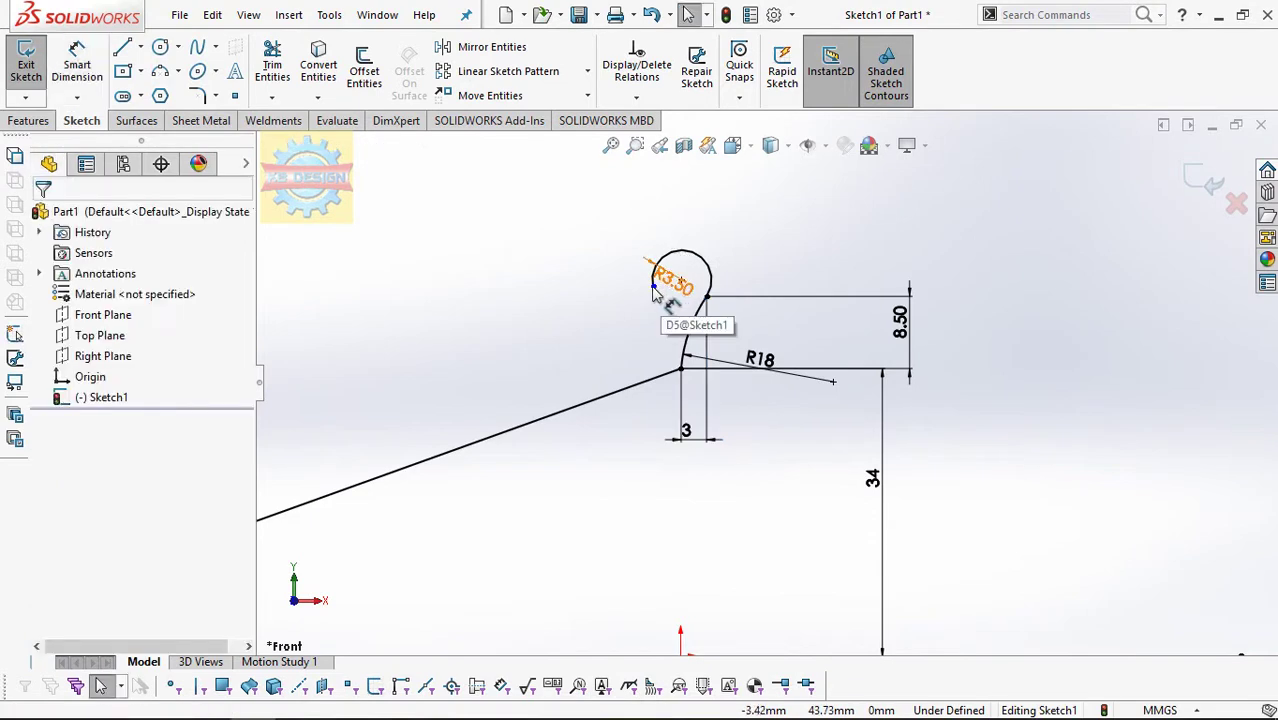
pyautogui.click(652, 289)
pyautogui.moveTo(652, 314); pyautogui.dragTo(656, 320)
pyautogui.scroll(3, 756, 354)
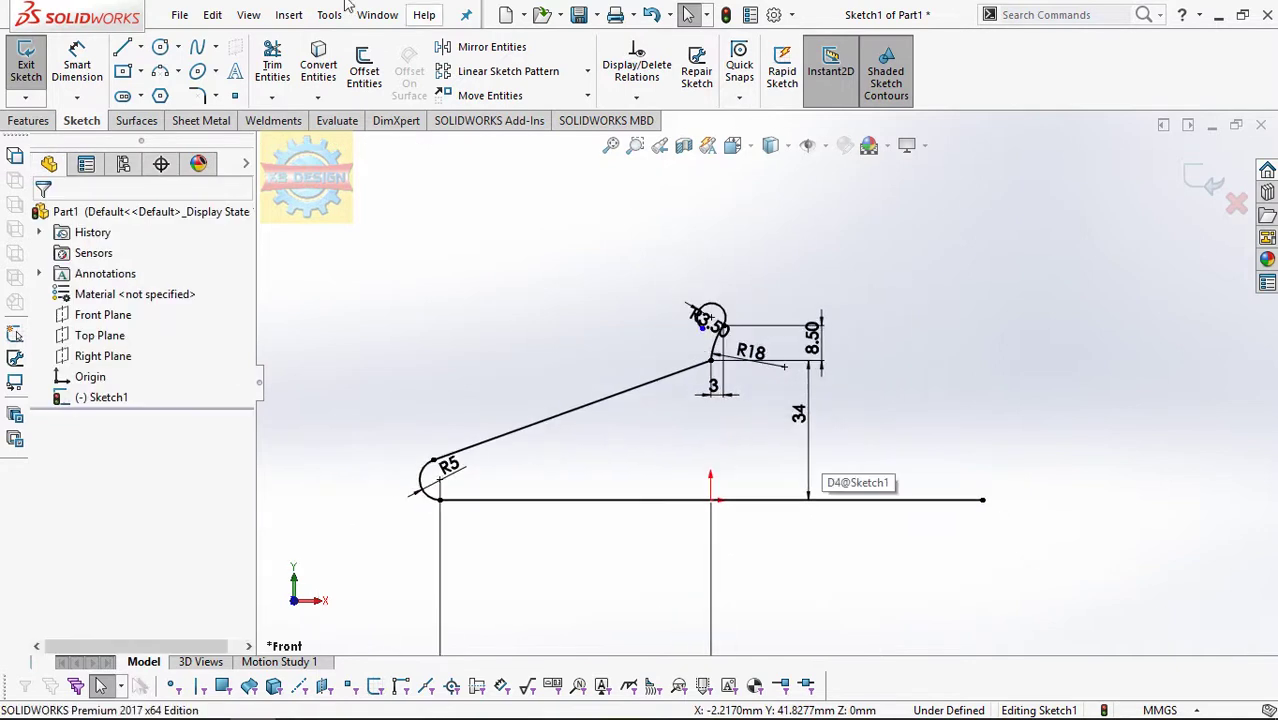
pyautogui.click(485, 47)
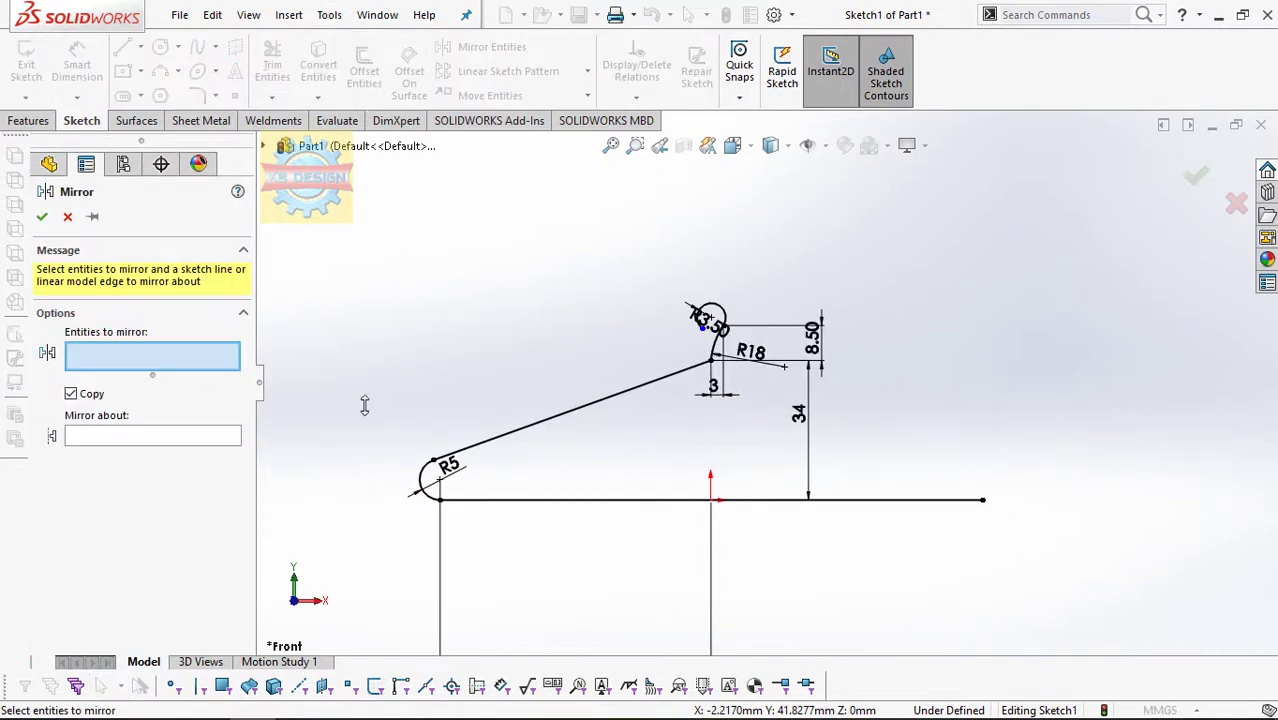
pyautogui.click(519, 430)
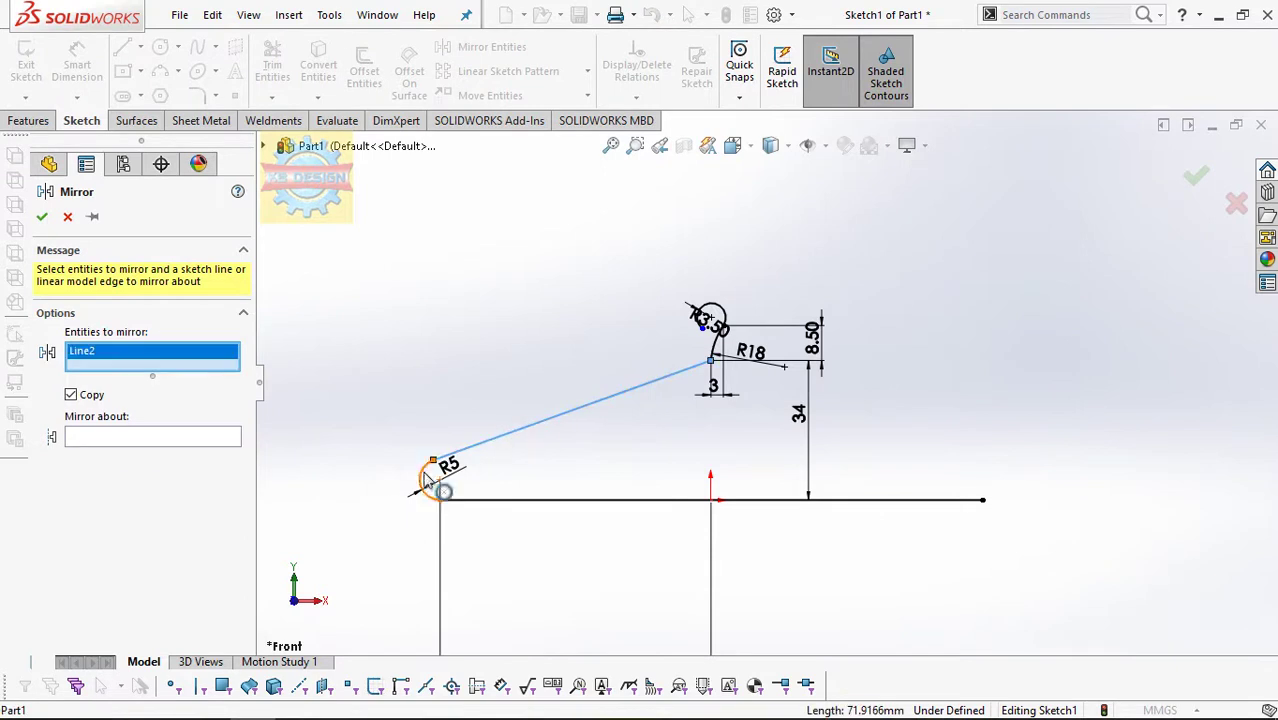
pyautogui.click(427, 480)
pyautogui.click(189, 458)
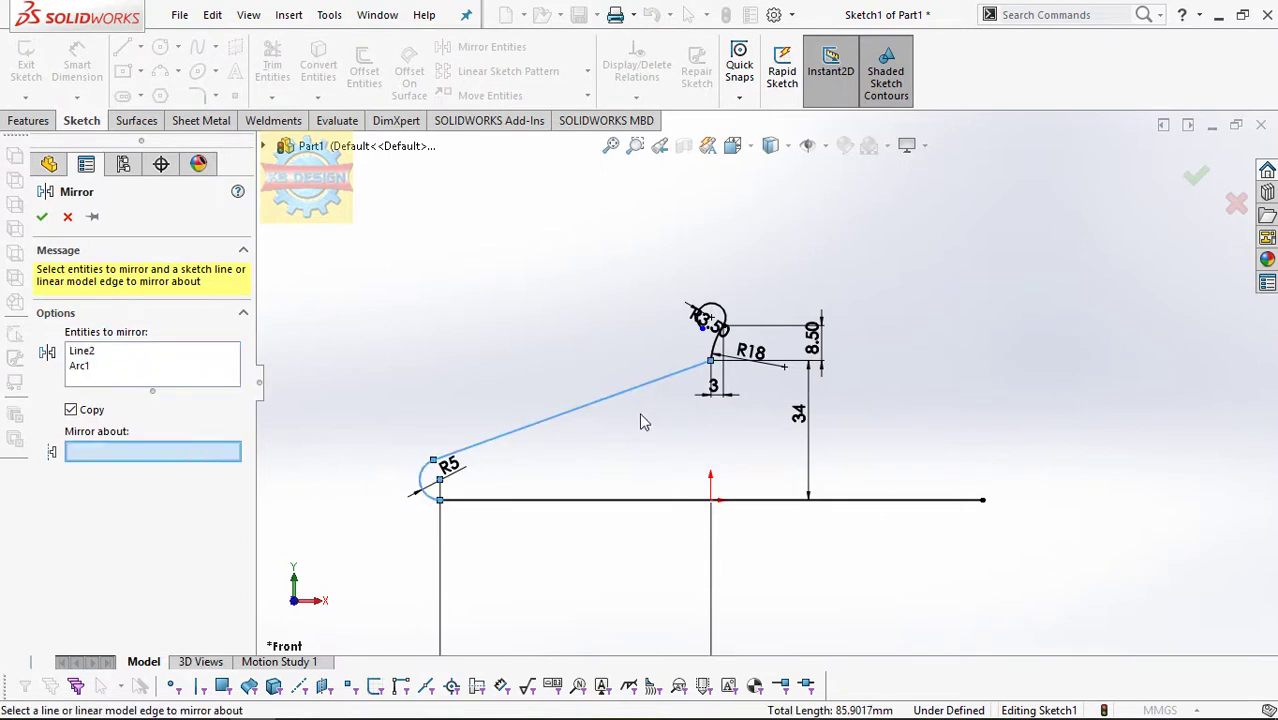
pyautogui.click(68, 216)
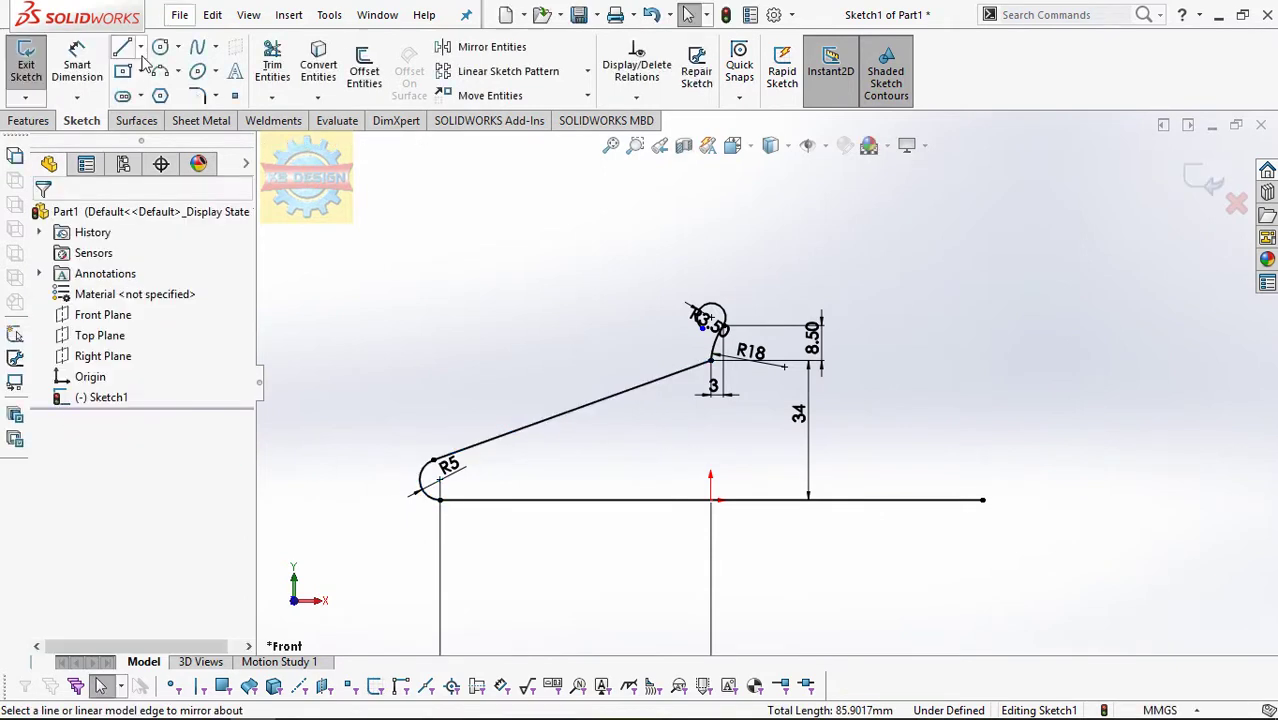
# - Draw a vertical centerline upward from the origin
pyautogui.click(140, 47)
pyautogui.click(155, 94)
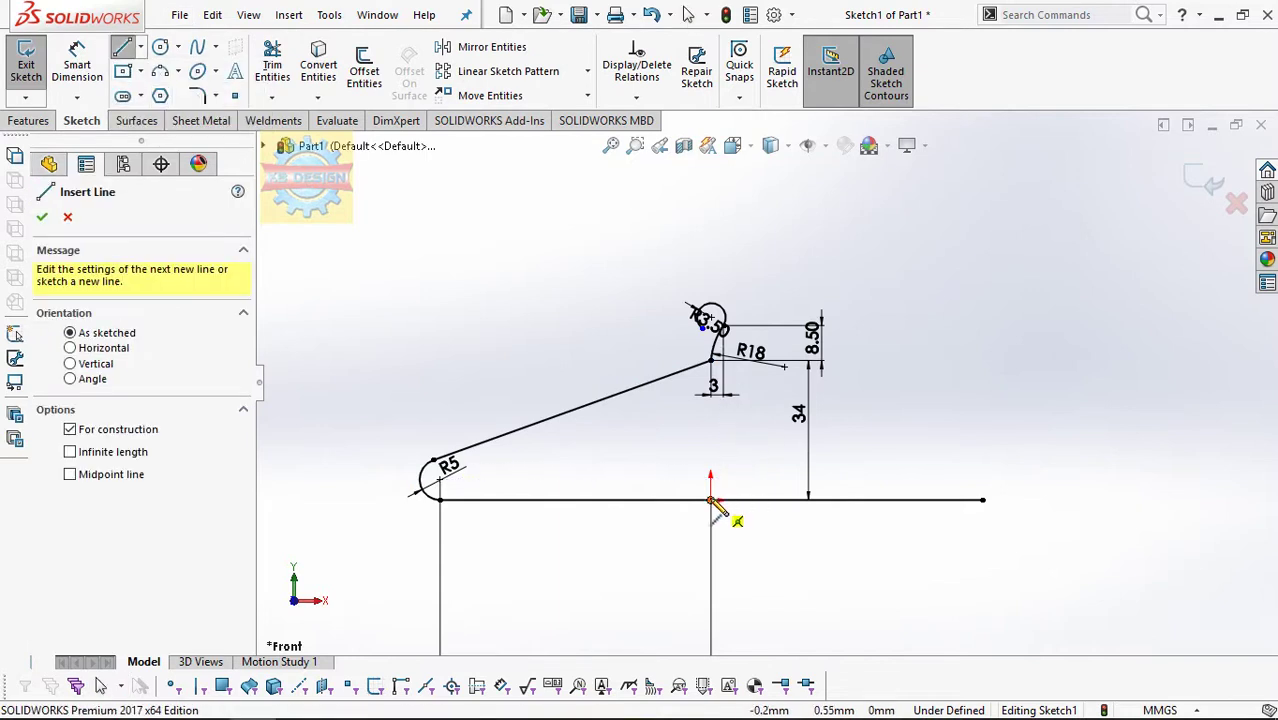
pyautogui.click(710, 500)
pyautogui.click(710, 437)
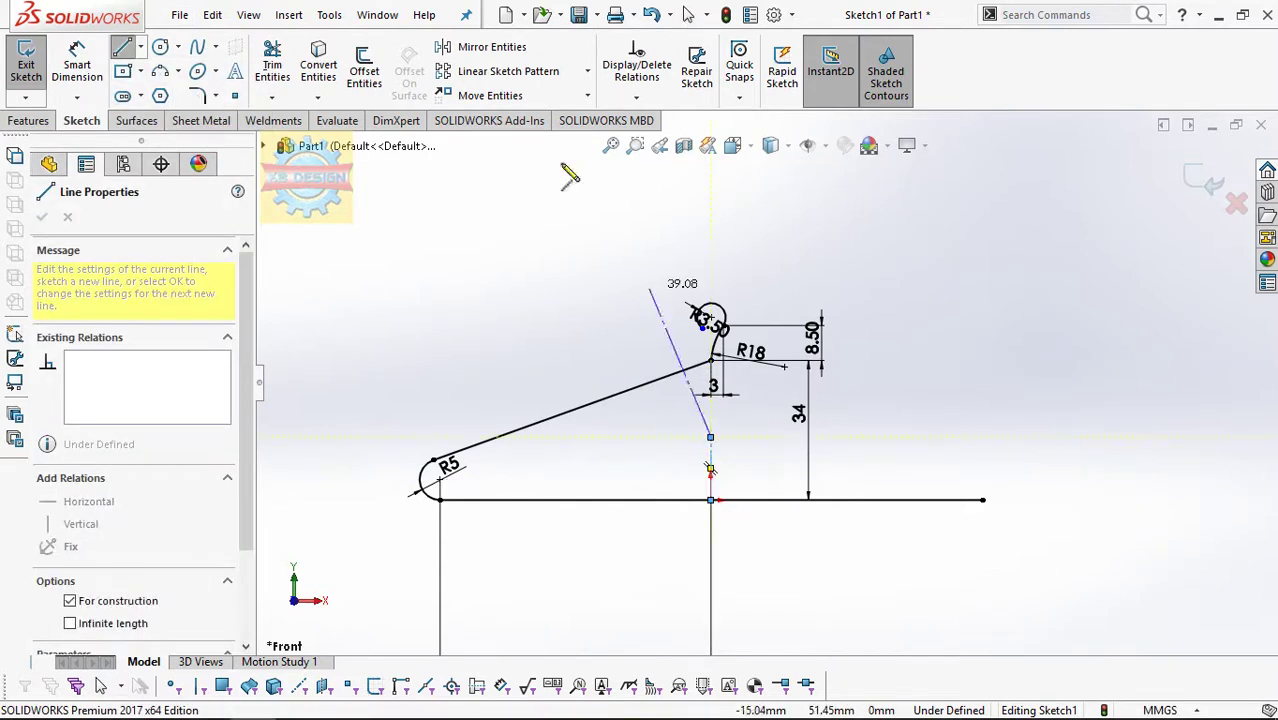
# - Mirror the slanted line and R5 end arc across the vertical centerline
pyautogui.click(491, 47)
pyautogui.rightClick(168, 354)
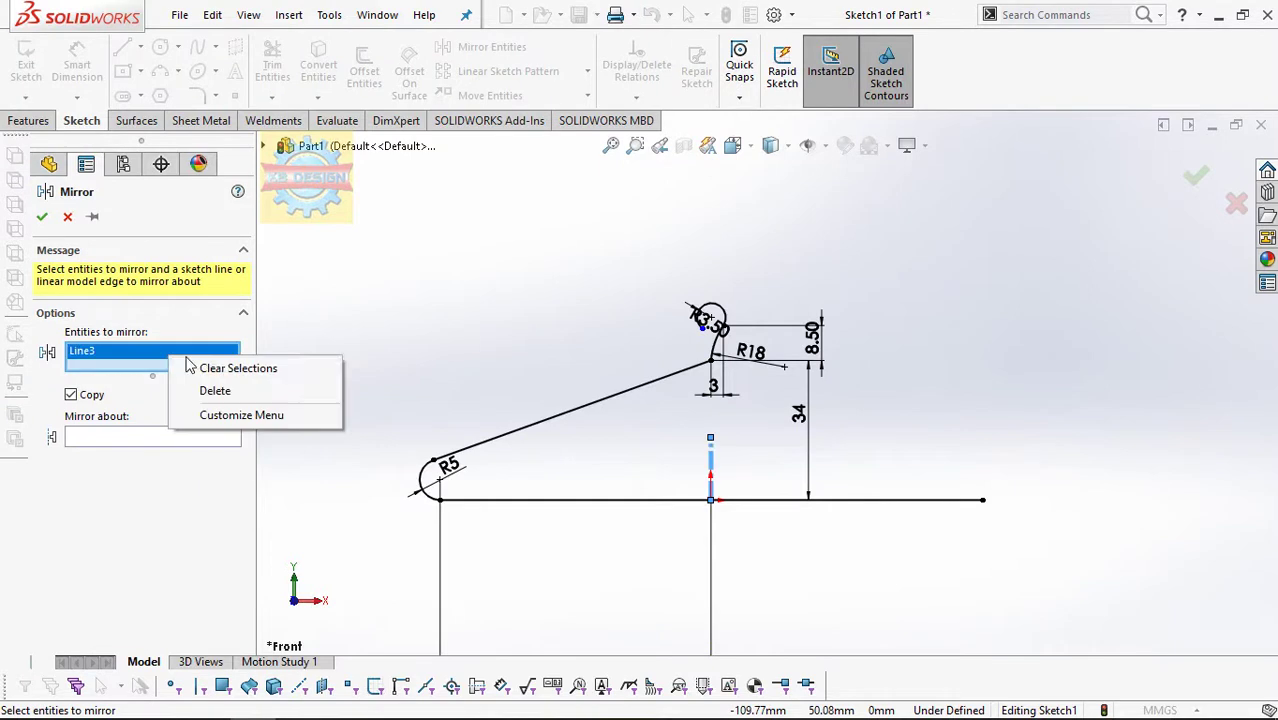
pyautogui.click(207, 367)
pyautogui.click(447, 455)
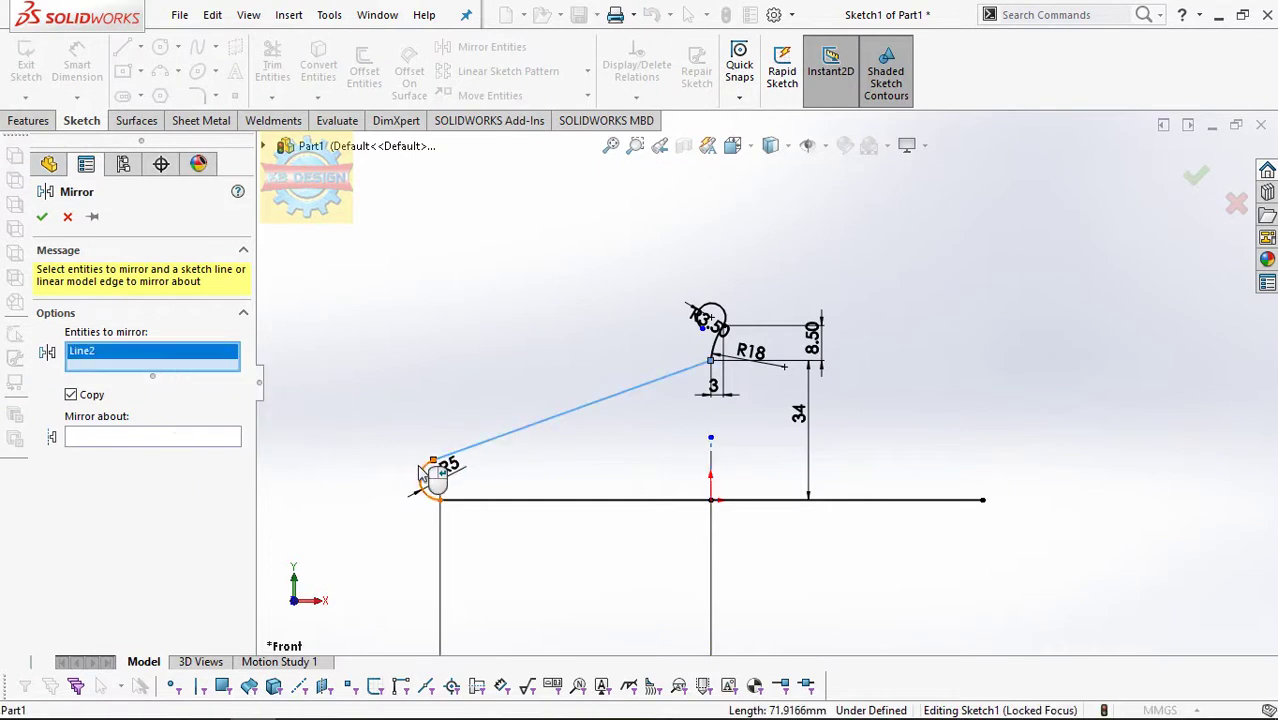
pyautogui.click(423, 474)
pyautogui.click(234, 456)
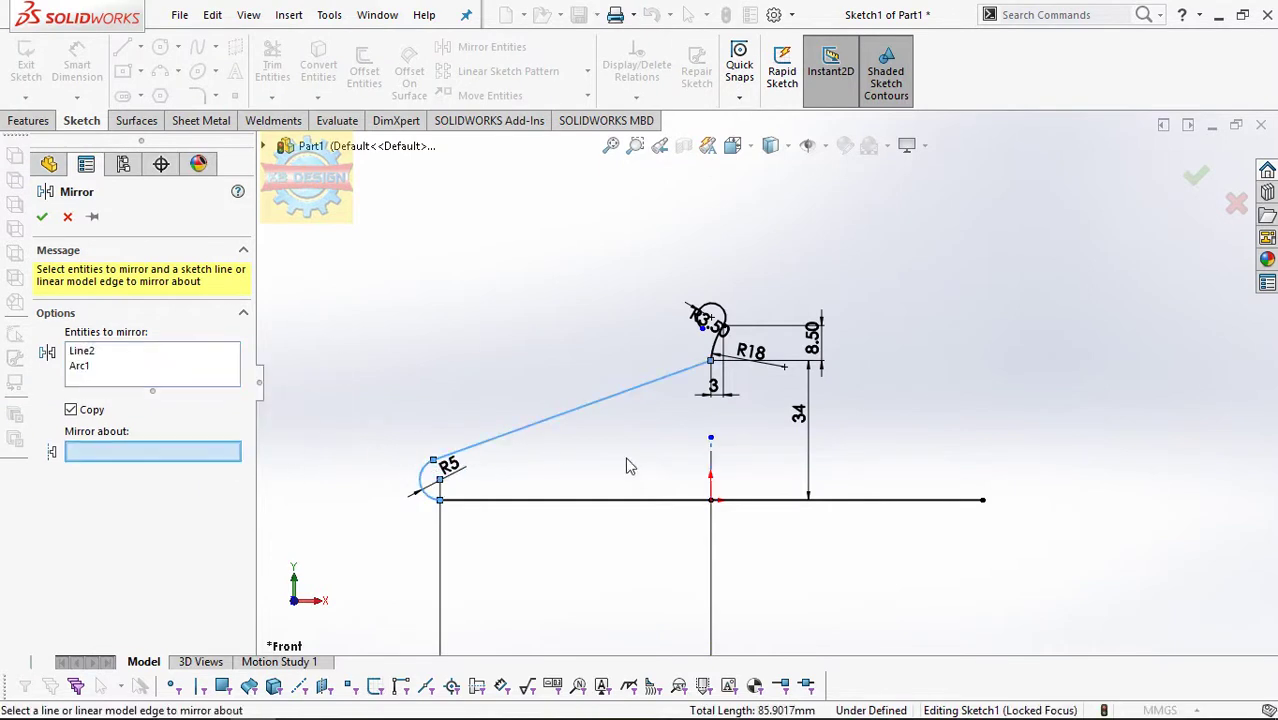
pyautogui.click(712, 476)
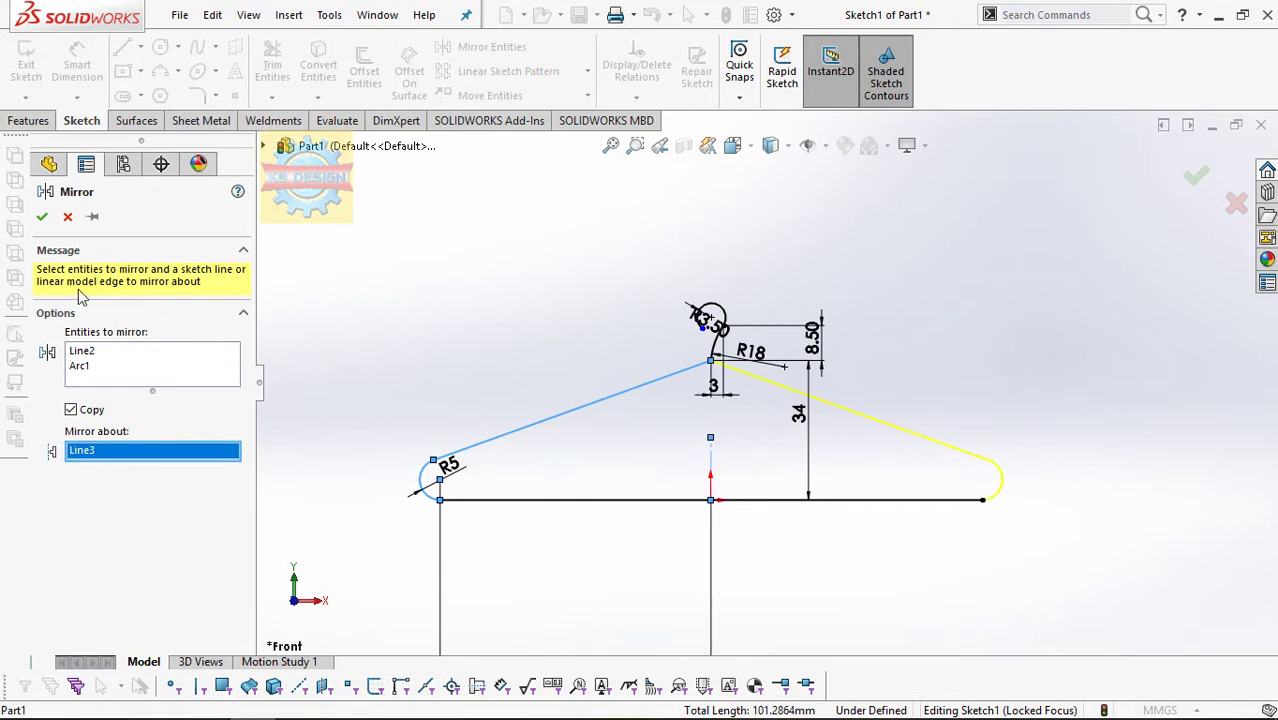
pyautogui.click(42, 218)
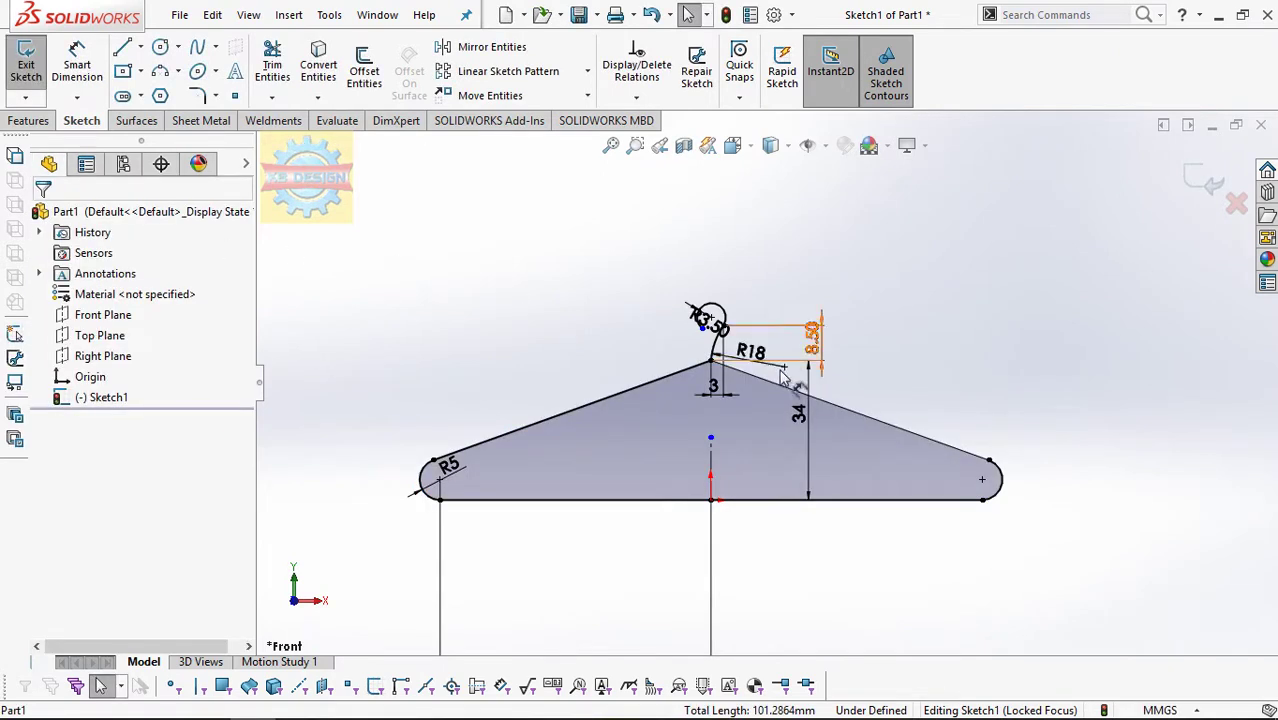
pyautogui.scroll(-2, 755, 404)
pyautogui.scroll(-2, 755, 404)
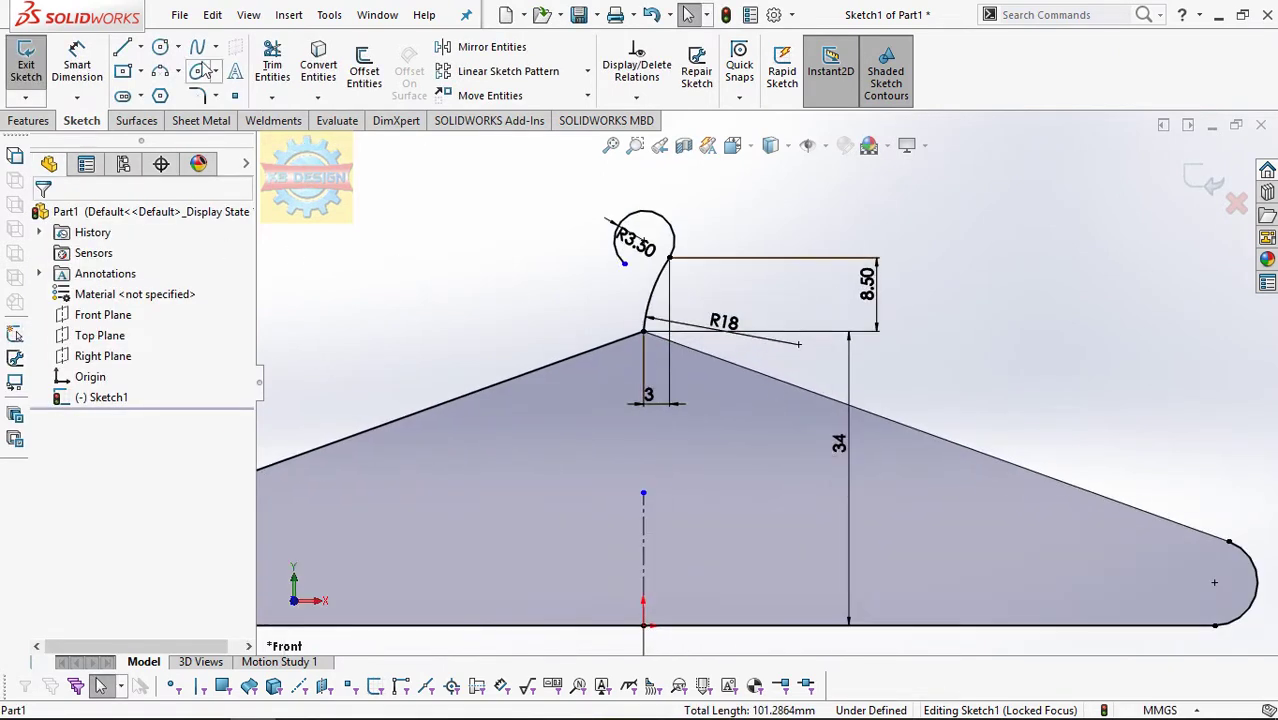
# - Try trimming the short vertical line under the apex, then undo that trim
pyautogui.click(122, 47)
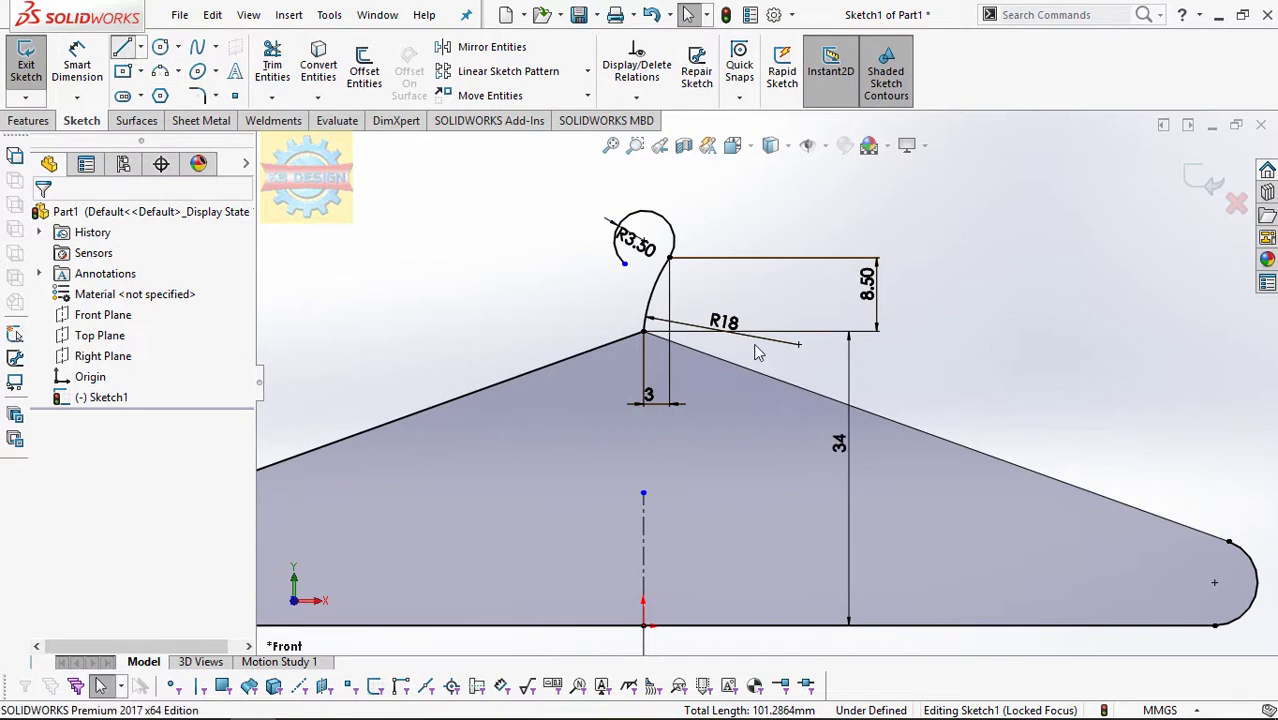
pyautogui.click(660, 340)
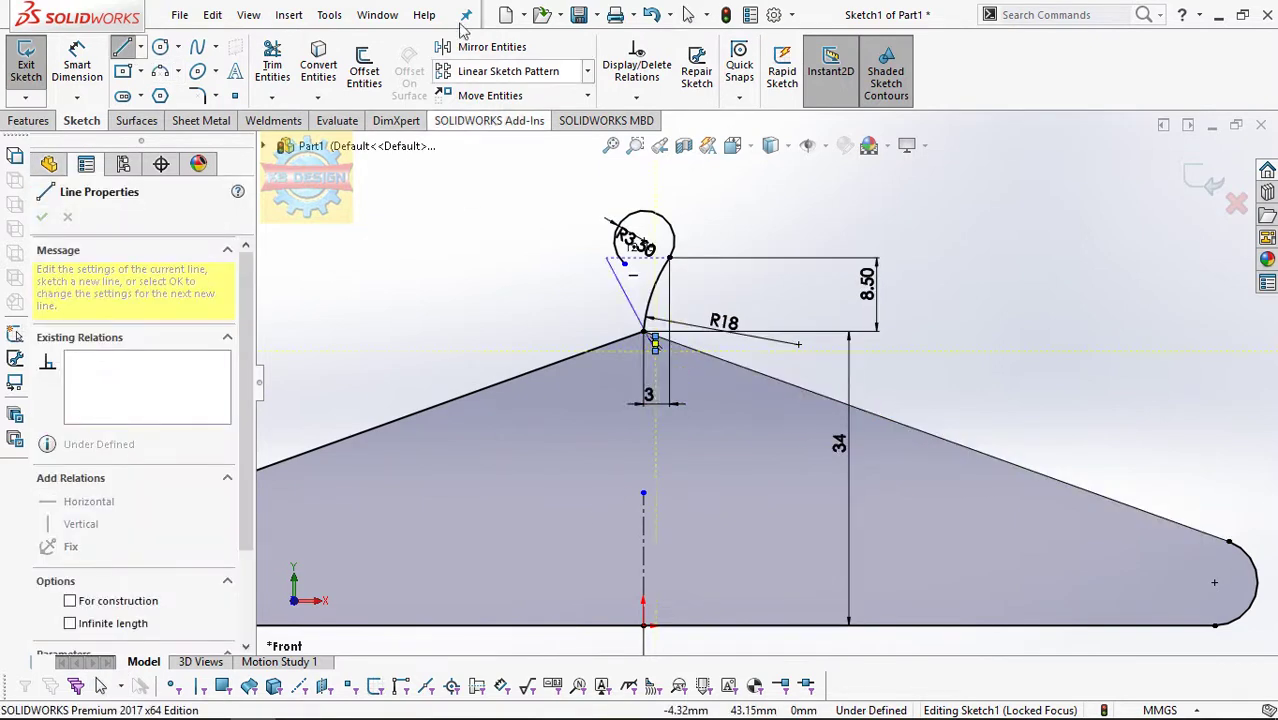
pyautogui.click(272, 65)
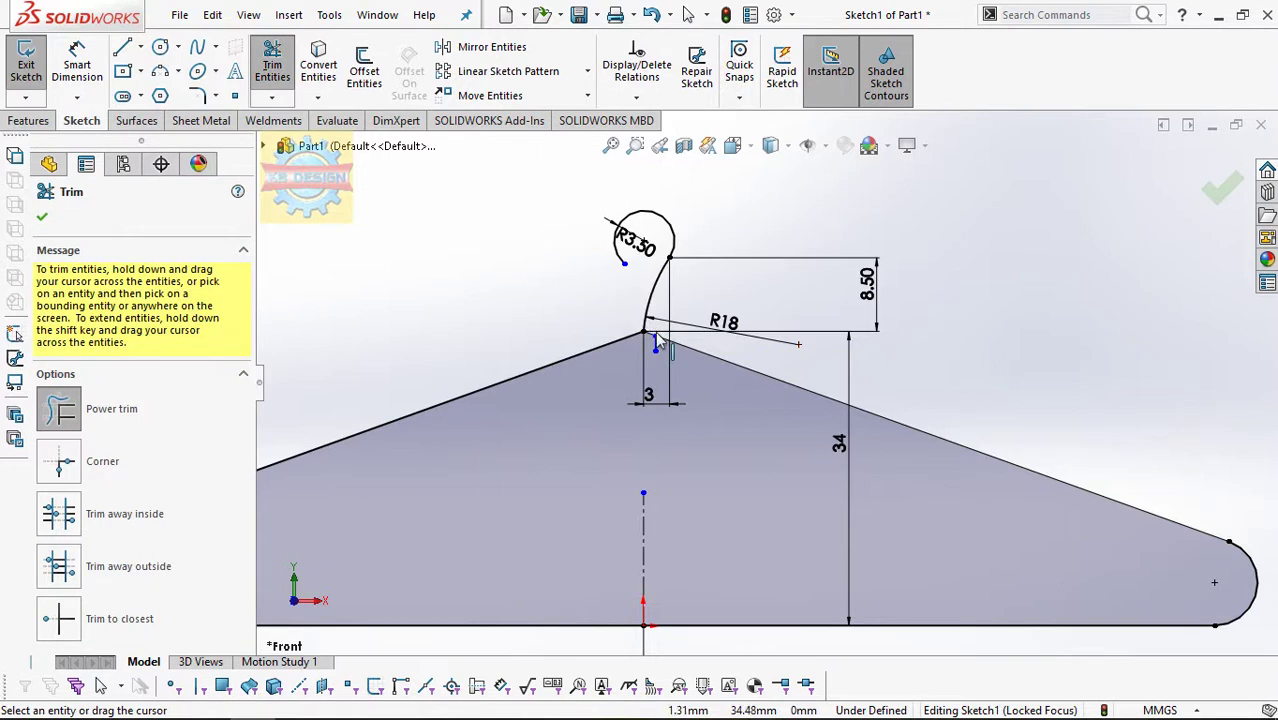
pyautogui.scroll(-3, 650, 332)
pyautogui.moveTo(678, 367); pyautogui.dragTo(669, 346)
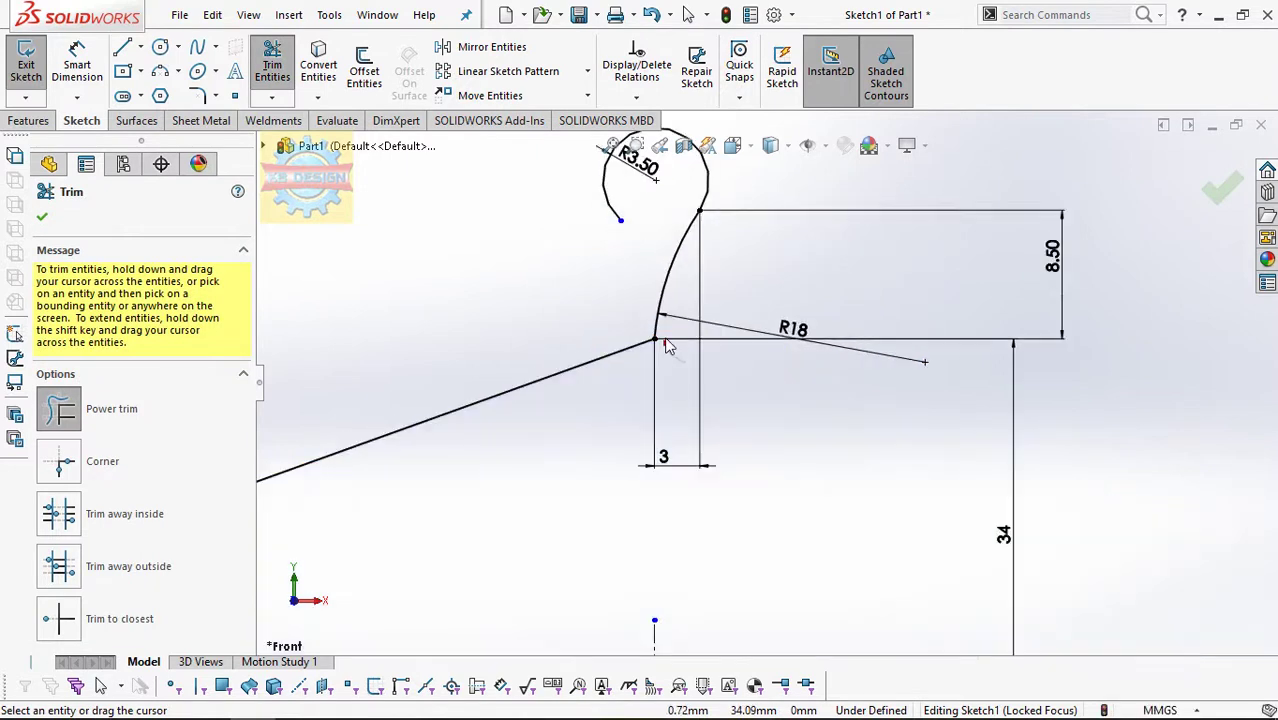
pyautogui.hotkey('ctrl', 'z')
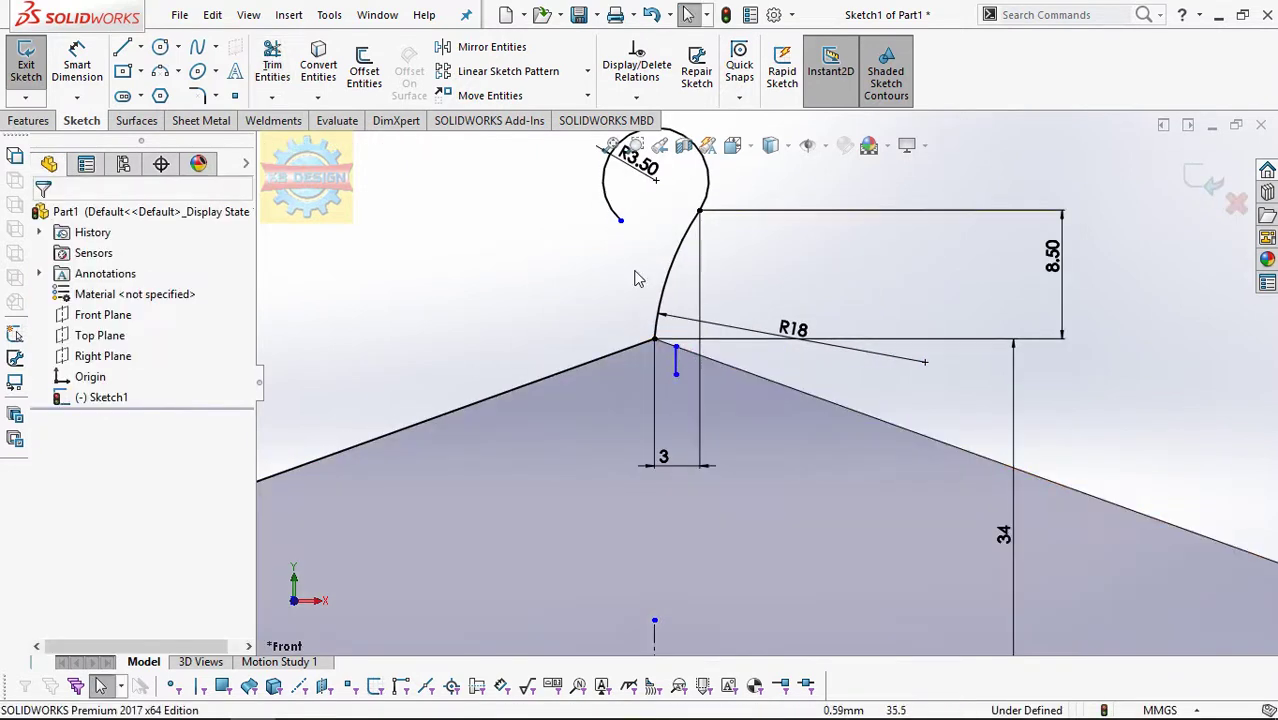
pyautogui.scroll(-3, 690, 360)
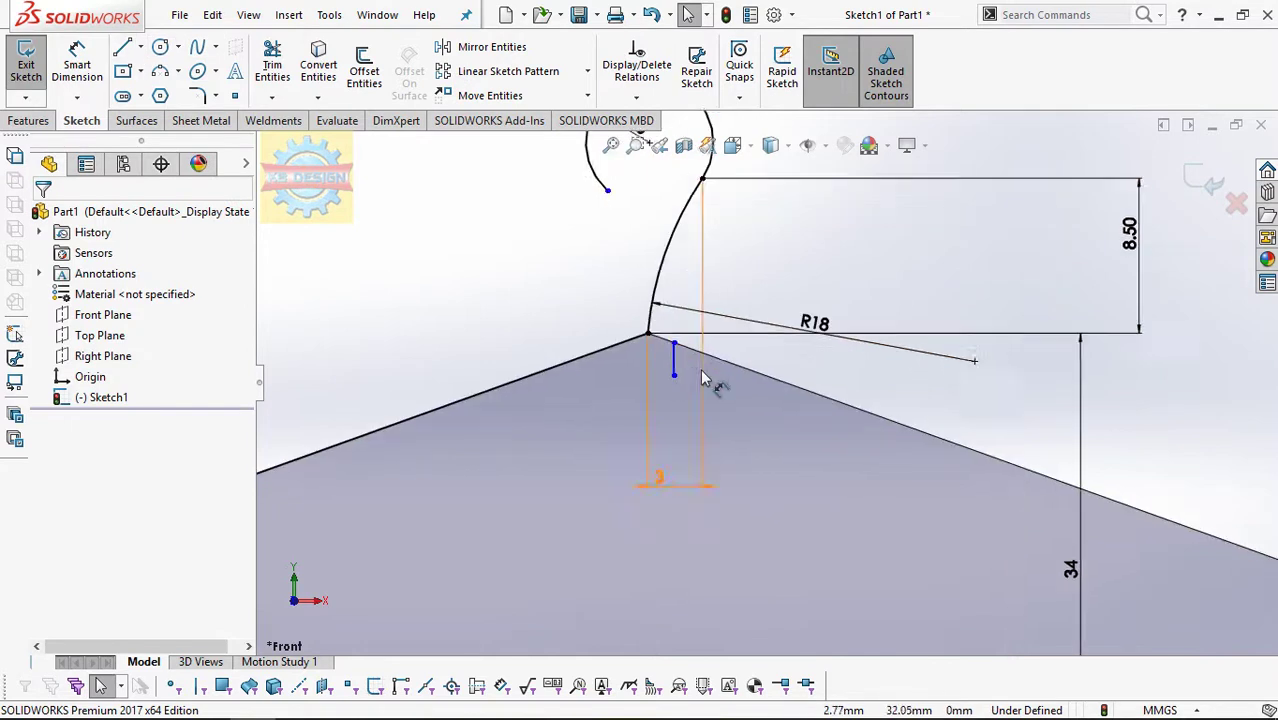
# - Trim the short sloped piece and vertical line at the apex, then exit the sketch
pyautogui.click(648, 329)
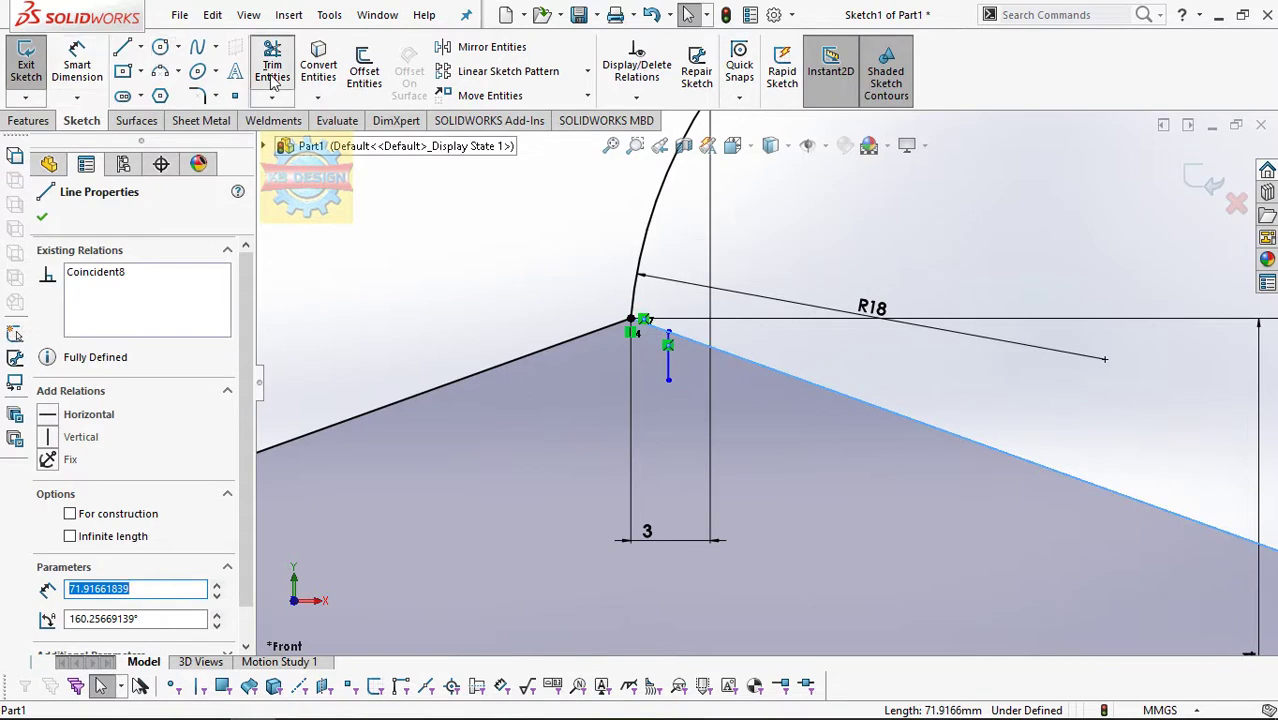
pyautogui.click(272, 65)
pyautogui.click(641, 326)
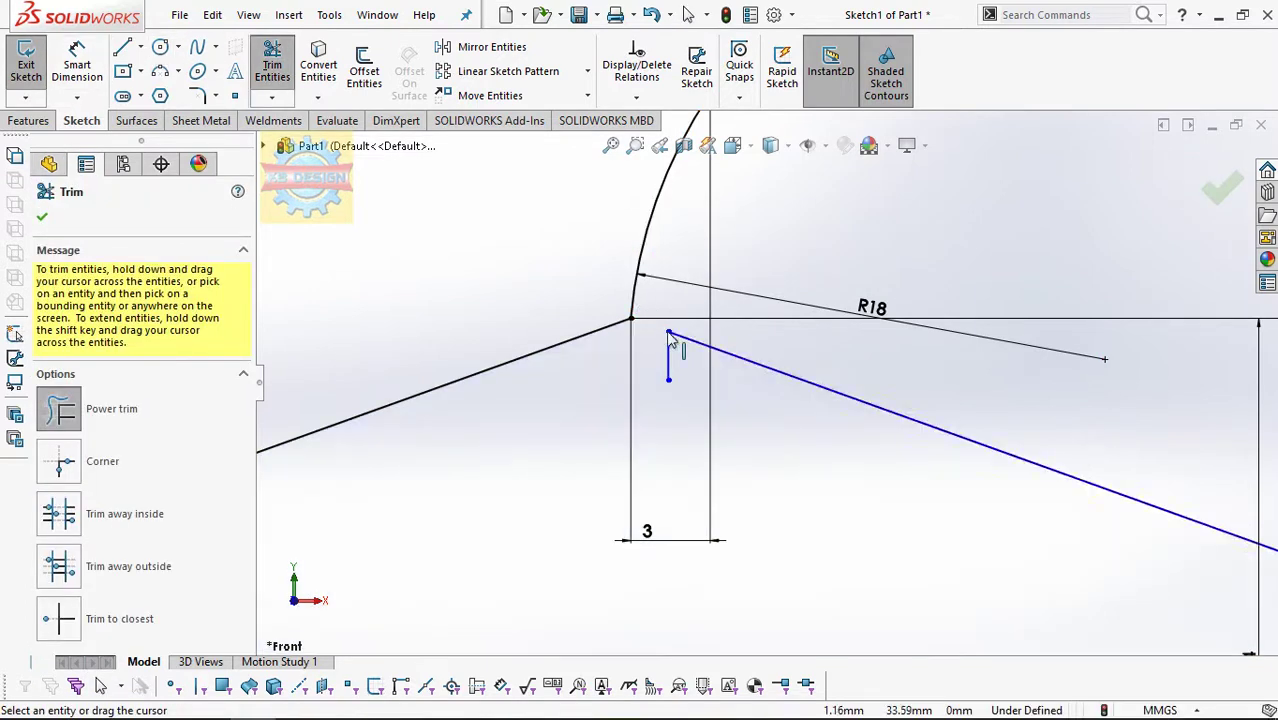
pyautogui.moveTo(648, 337); pyautogui.dragTo(676, 362)
pyautogui.scroll(2, 673, 231)
pyautogui.scroll(2, 679, 200)
pyautogui.scroll(1, 686, 193)
pyautogui.scroll(2, 684, 193)
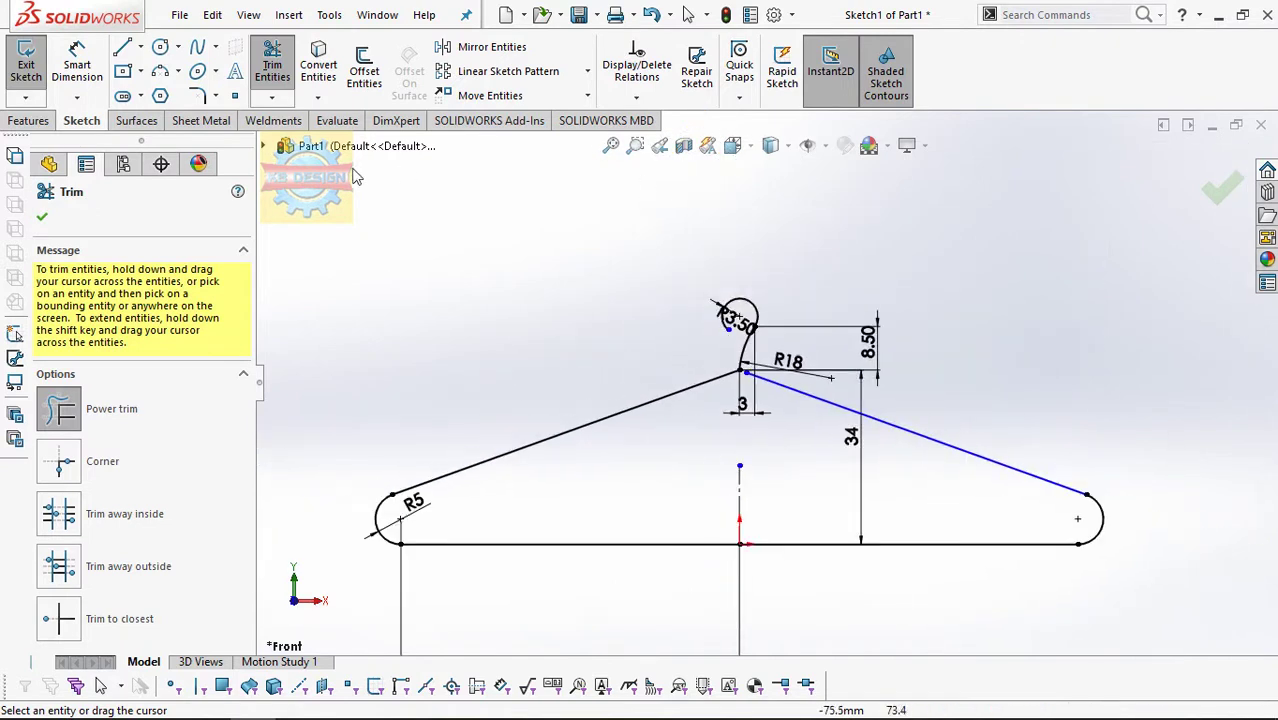
pyautogui.click(38, 74)
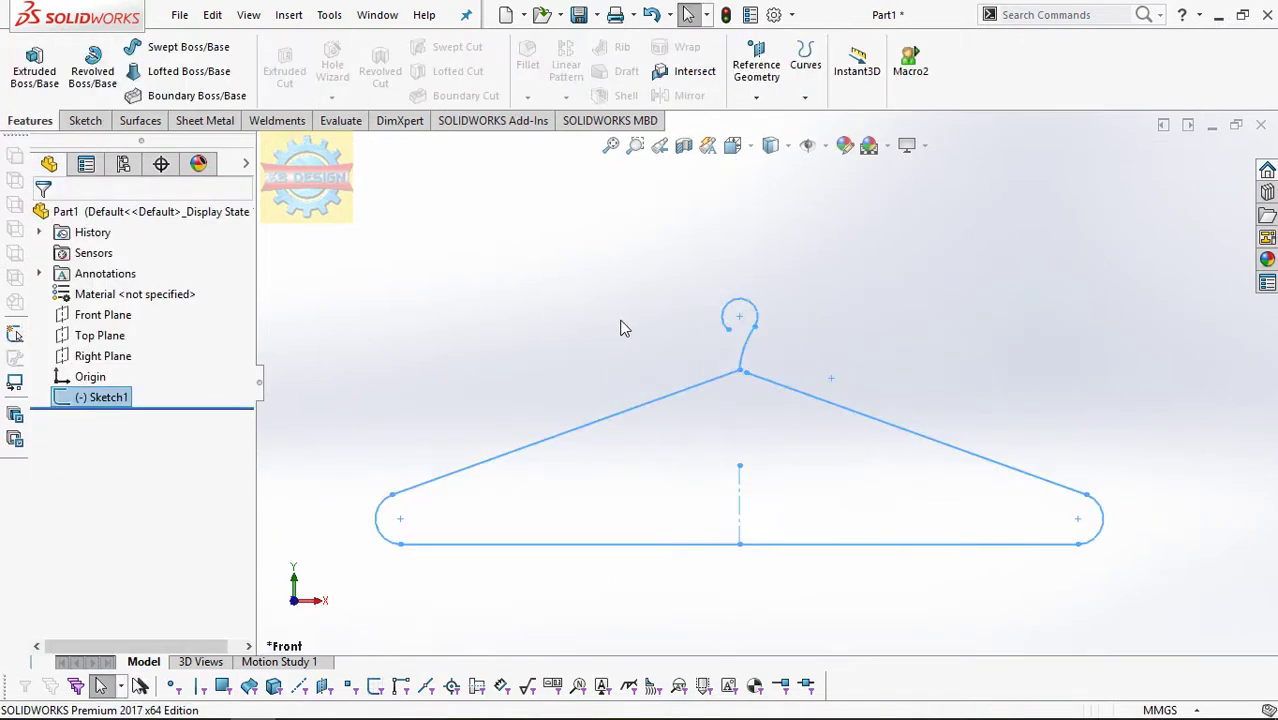
# - Sweep a 2 mm diameter circular profile along Sketch1, then tilt the view toward the hook joint
pyautogui.click(203, 50)
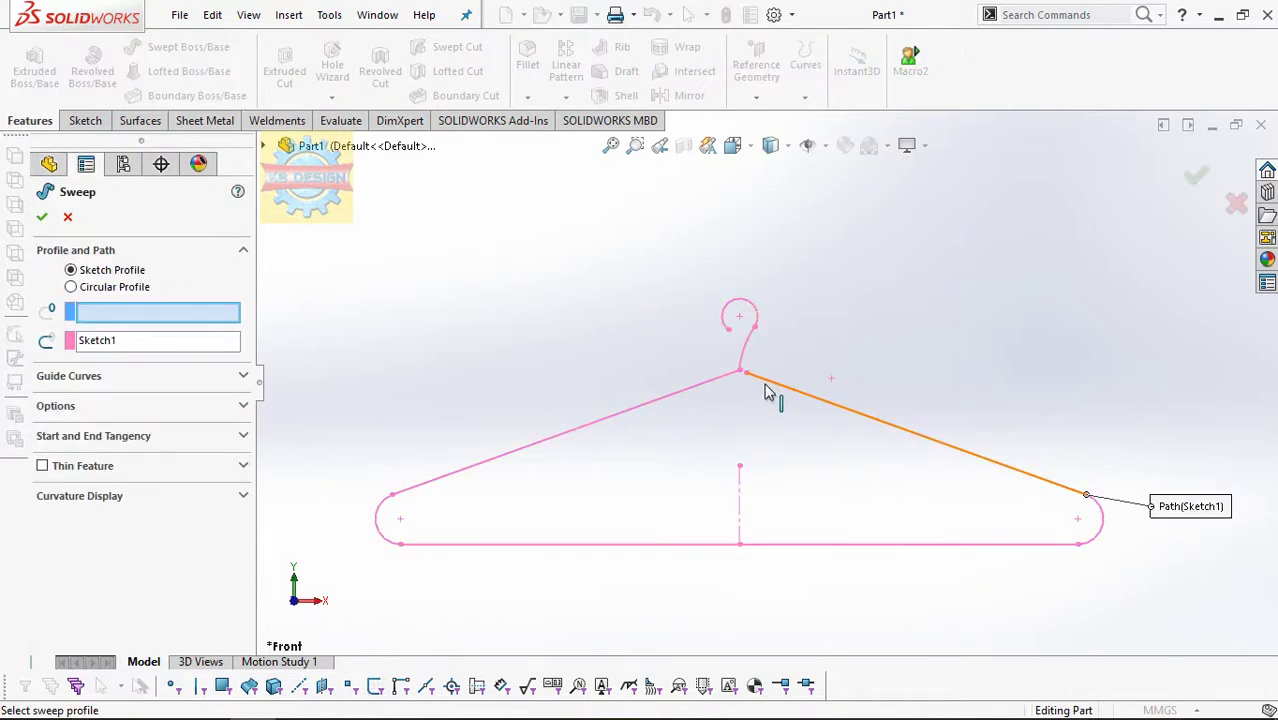
pyautogui.click(94, 289)
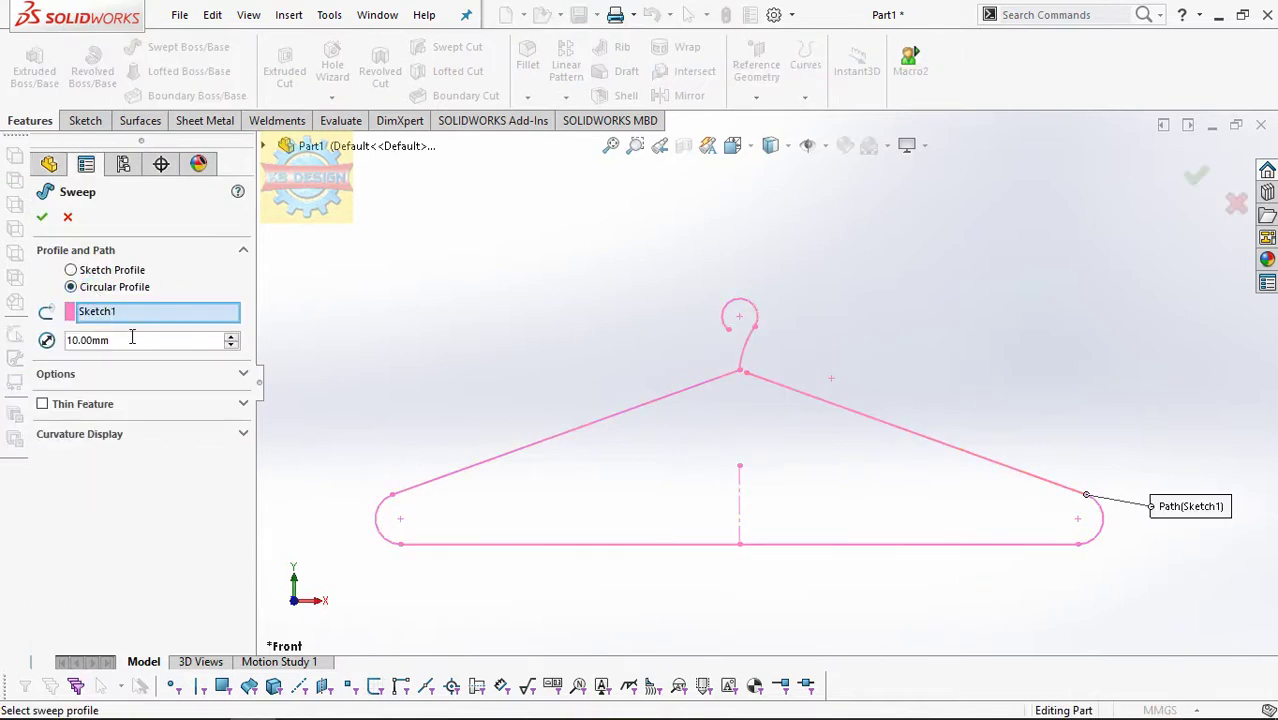
pyautogui.write('2')
pyautogui.press('Return')
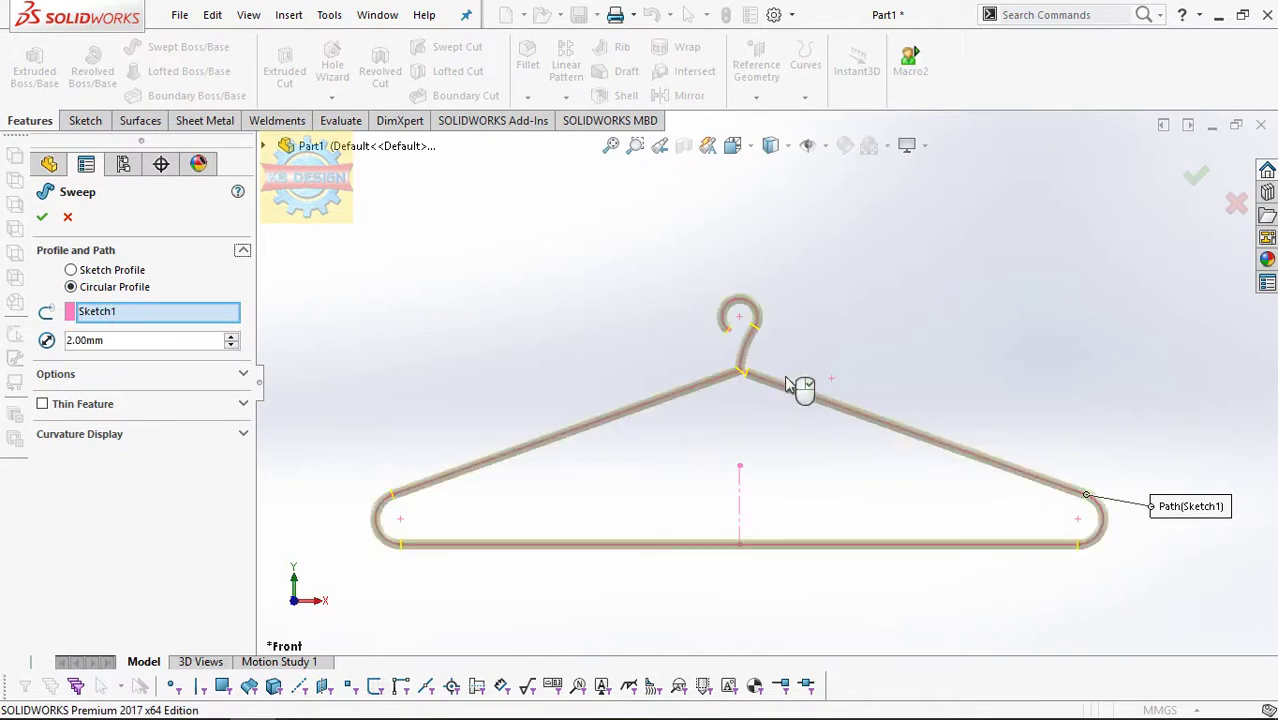
pyautogui.click(41, 217)
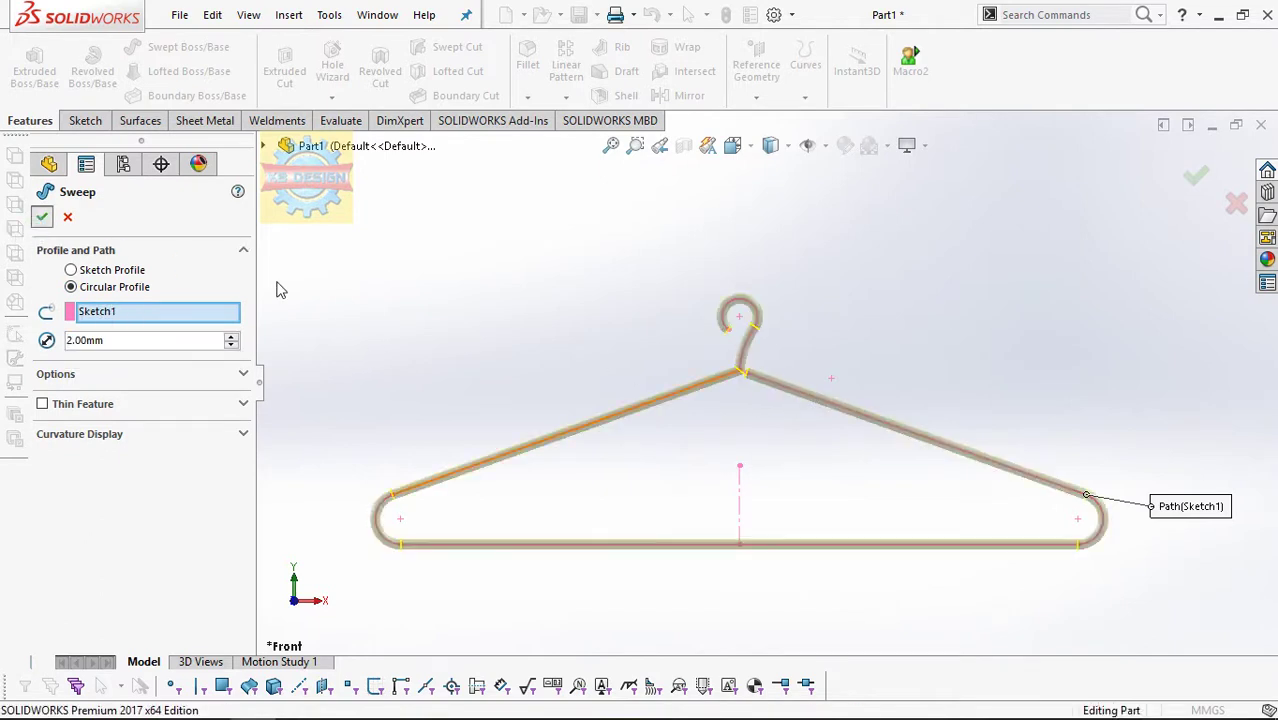
pyautogui.scroll(-2, 640, 374)
pyautogui.scroll(-2, 713, 400)
pyautogui.scroll(-1, 845, 388)
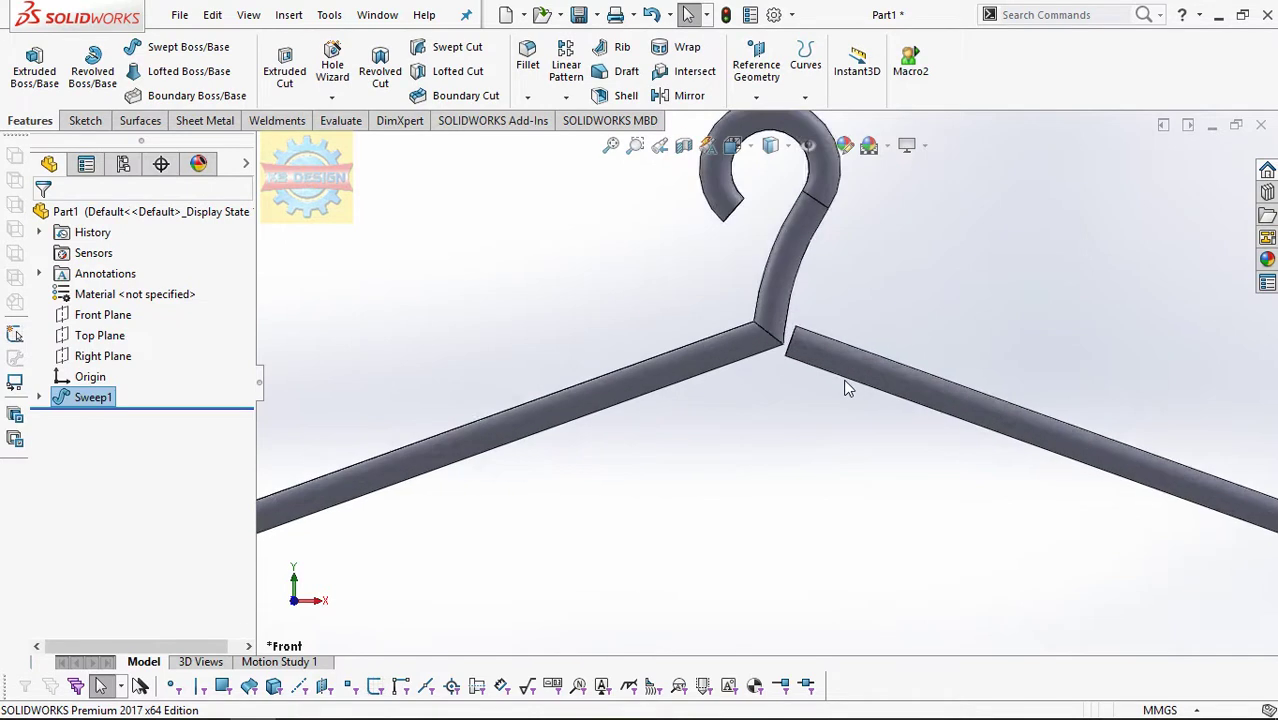
pyautogui.moveTo(845, 385); pyautogui.dragTo(800, 335, button='middle')
# - Sketch on the tube's end face at the hook gap and extrude it Up To Next
pyautogui.click(805, 345)
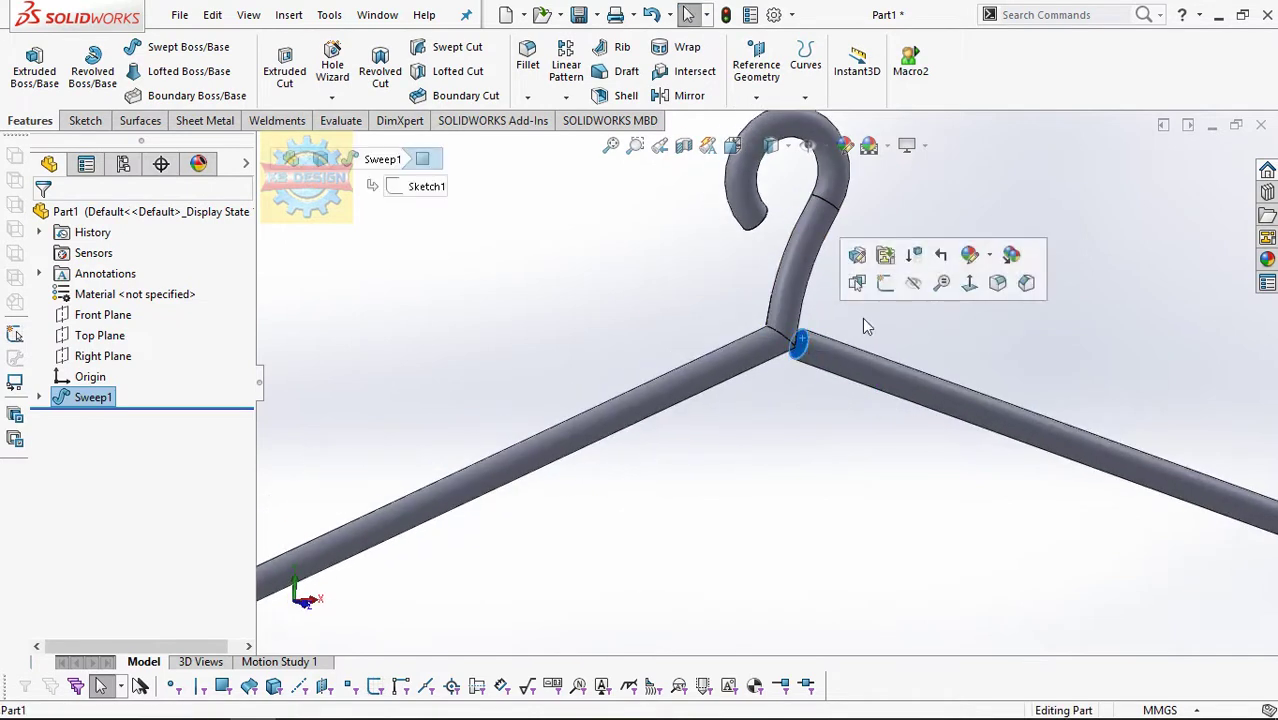
pyautogui.click(885, 287)
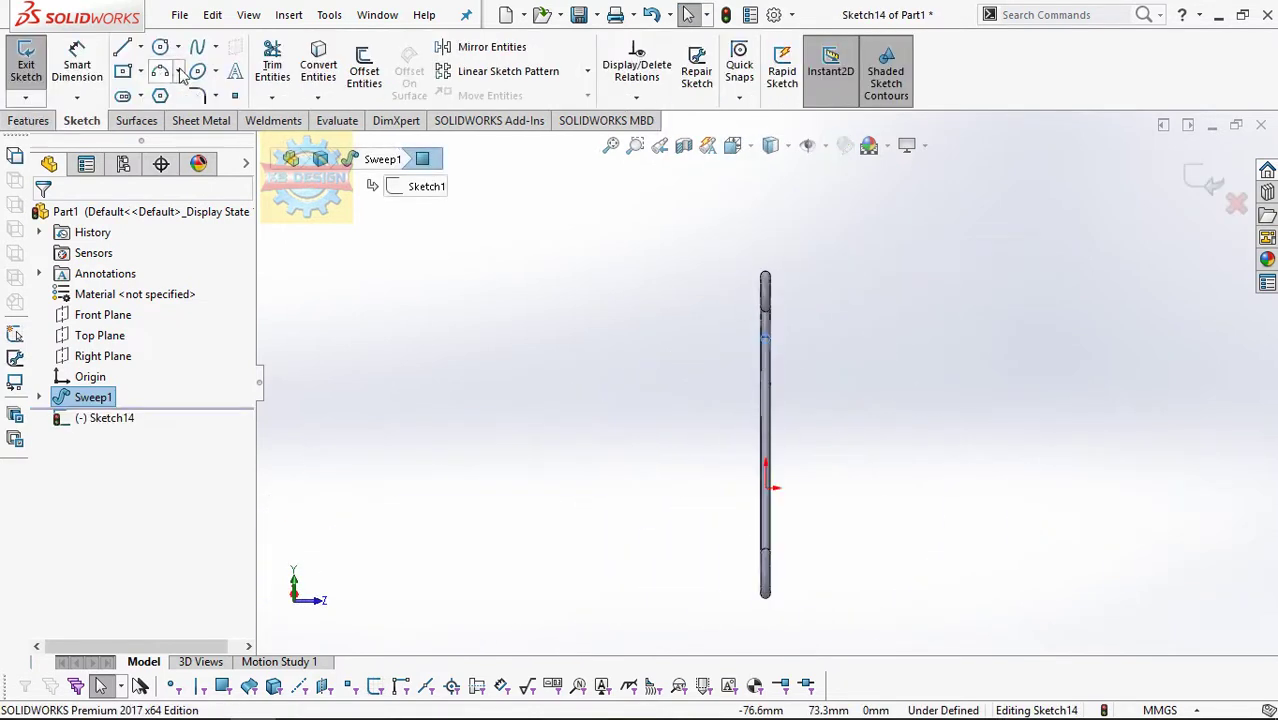
pyautogui.click(36, 121)
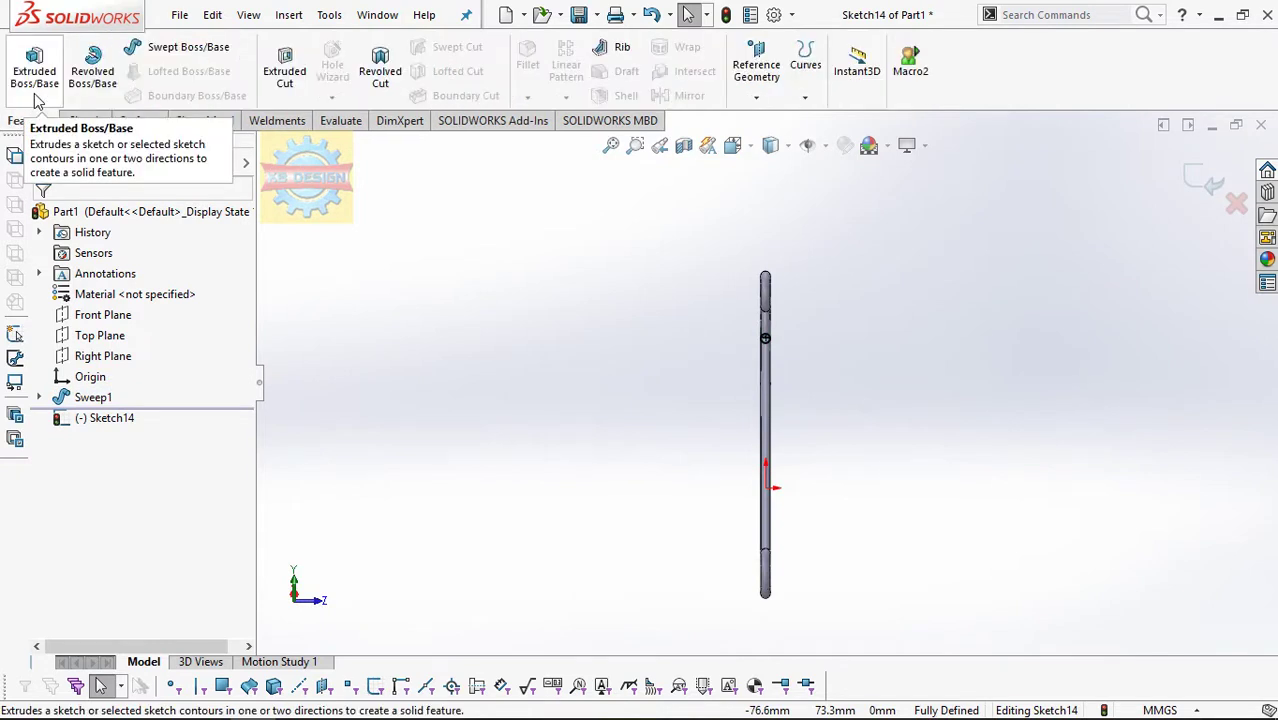
pyautogui.click(35, 98)
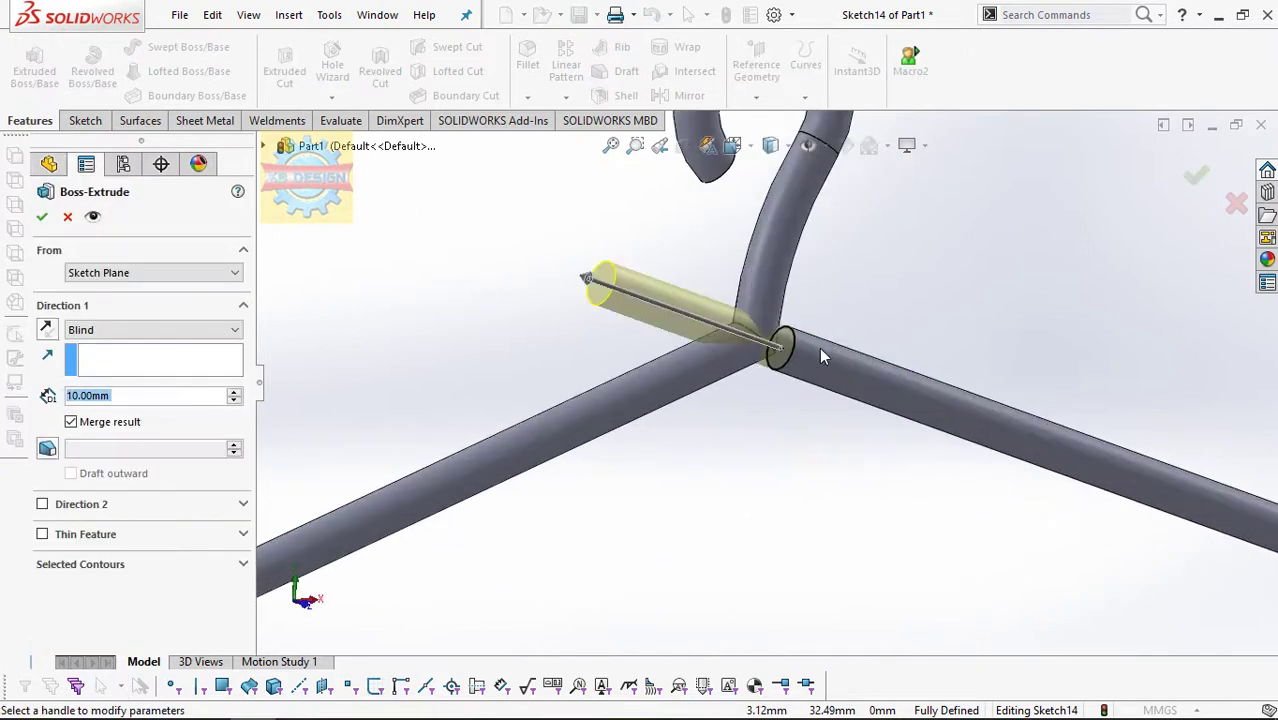
pyautogui.click(100, 338)
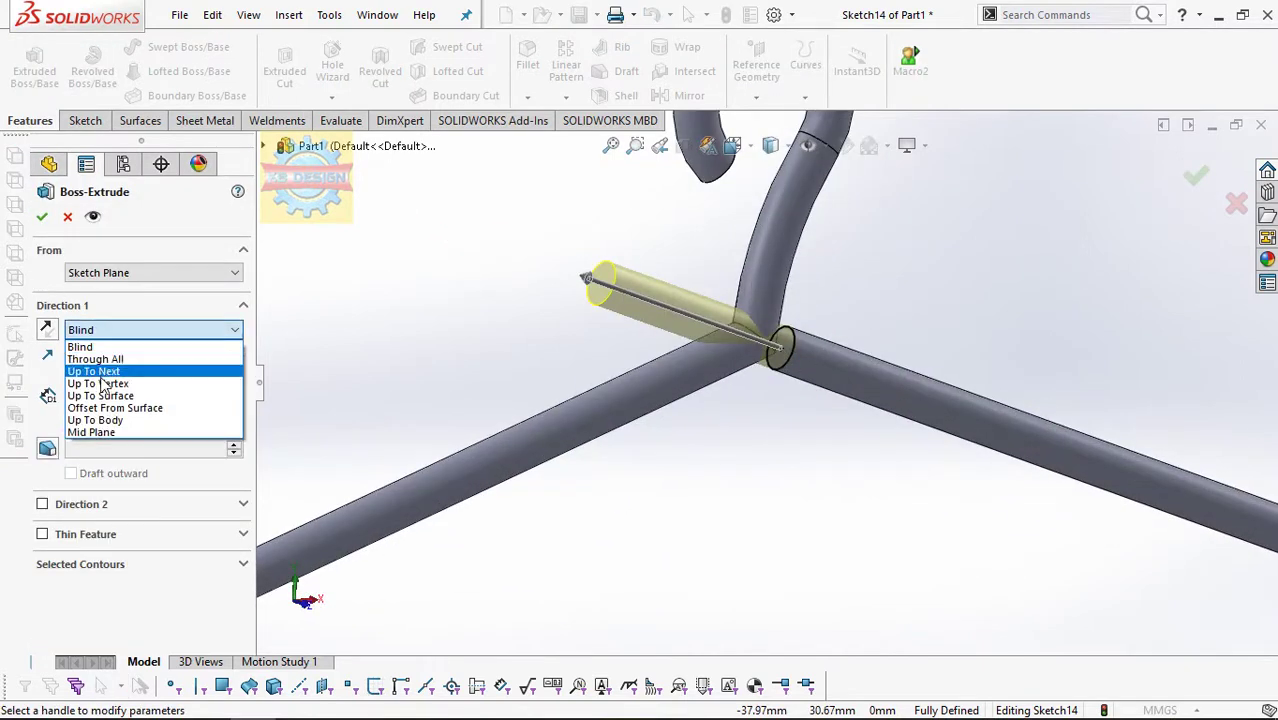
pyautogui.click(100, 383)
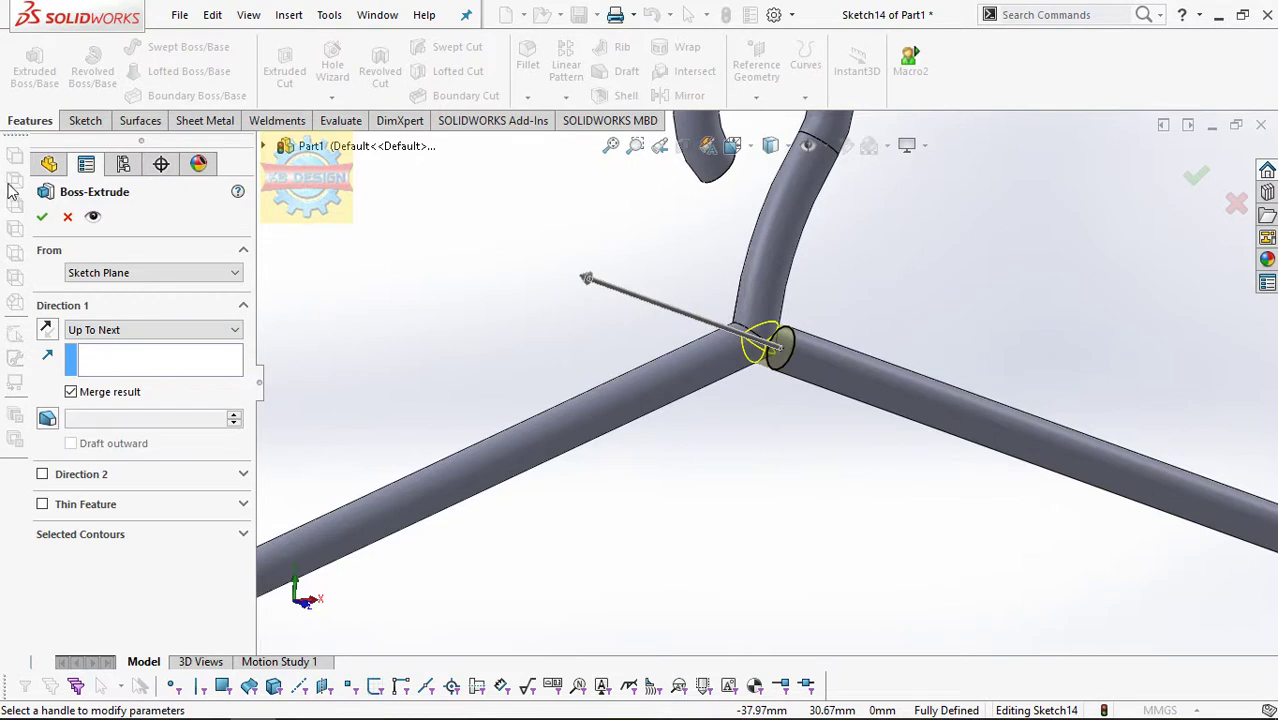
pyautogui.click(46, 217)
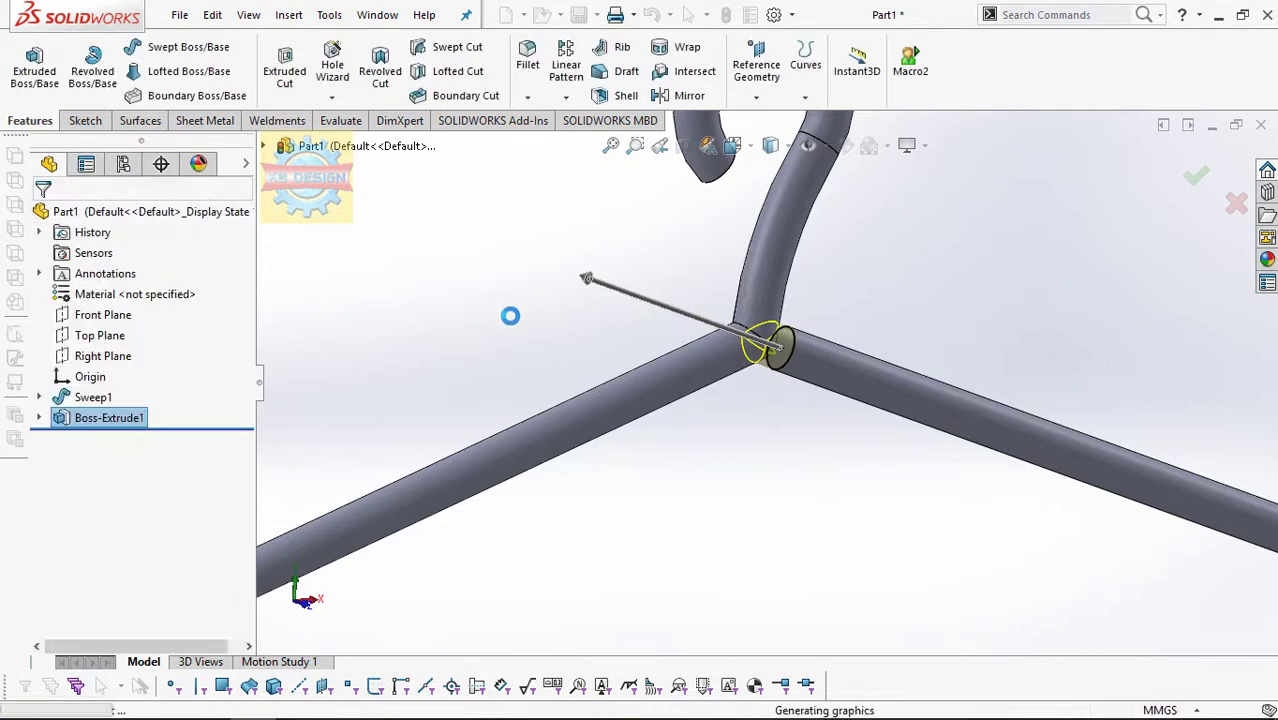
# - Apply a bright green colour appearance to the whole Part1 hanger
pyautogui.press('f')
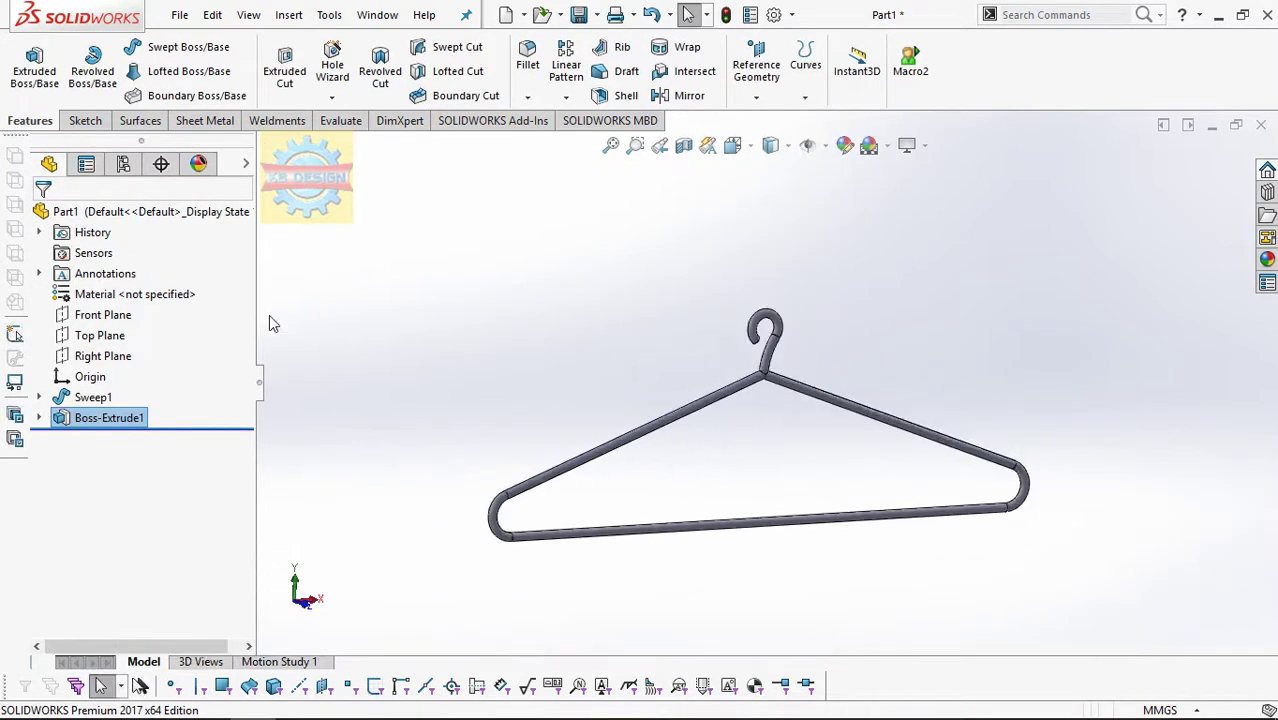
pyautogui.rightClick(150, 212)
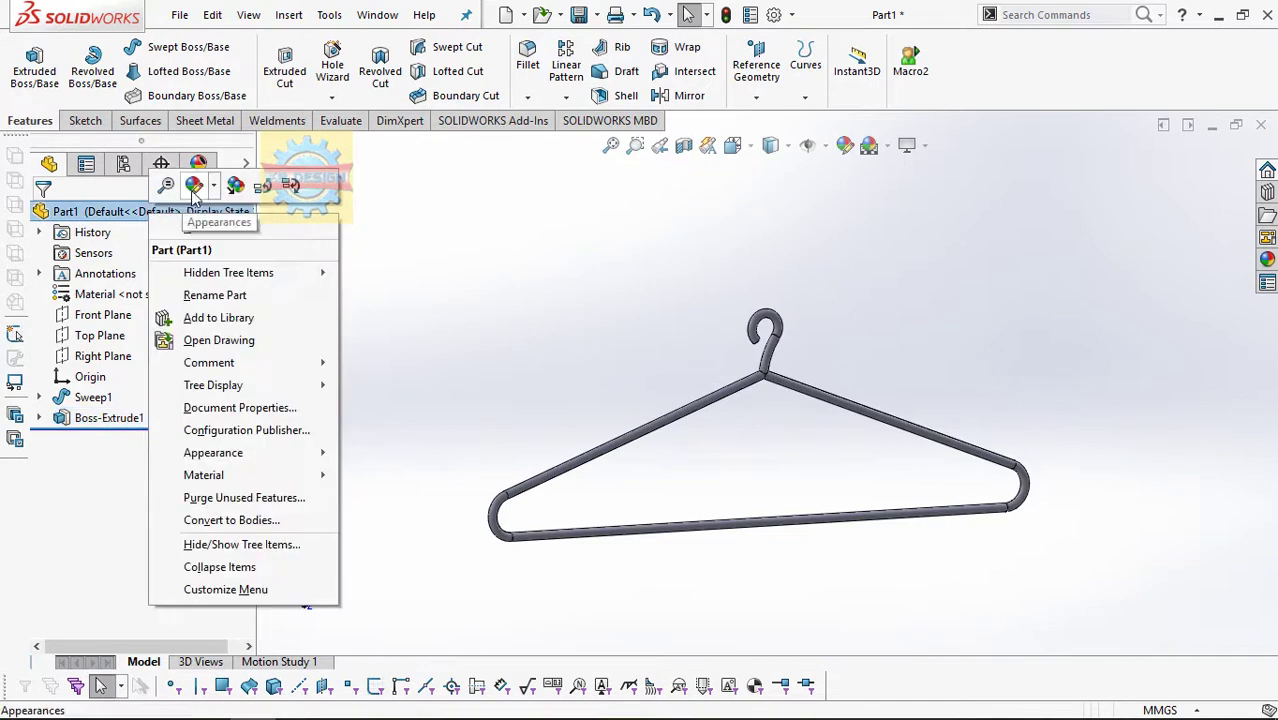
pyautogui.click(195, 188)
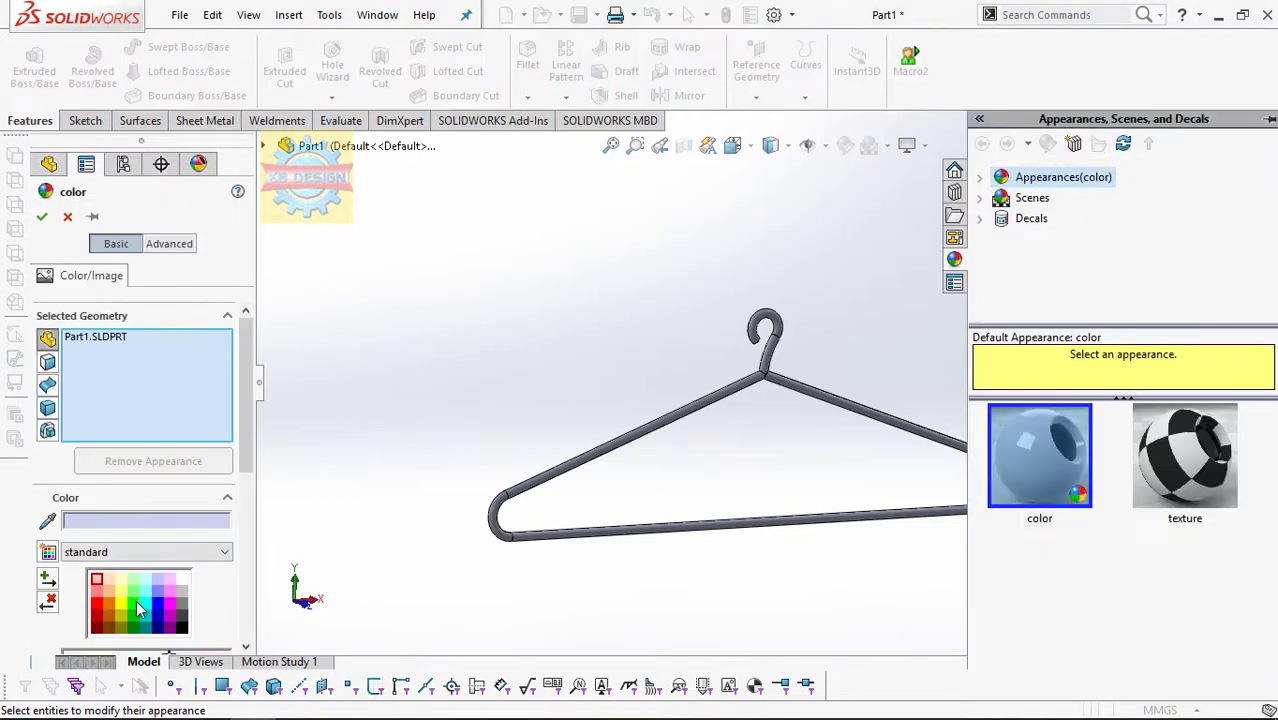
pyautogui.click(139, 608)
pyautogui.click(133, 595)
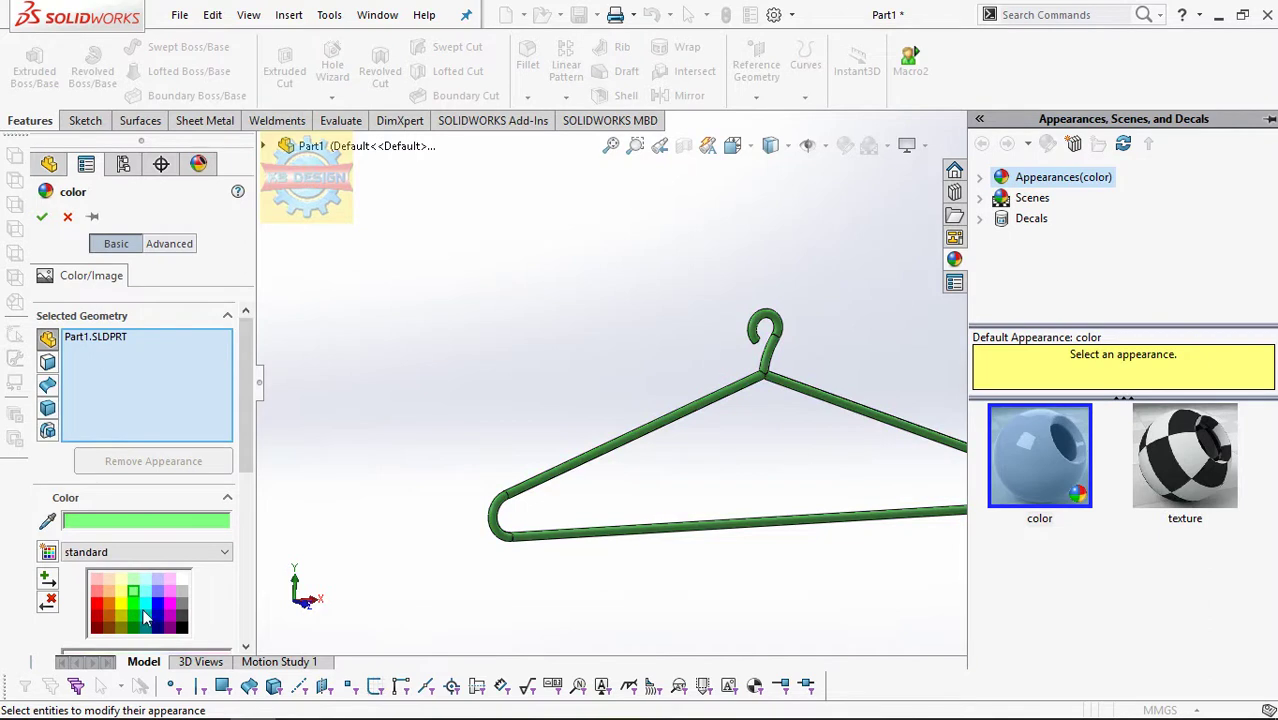
pyautogui.click(137, 605)
pyautogui.click(43, 220)
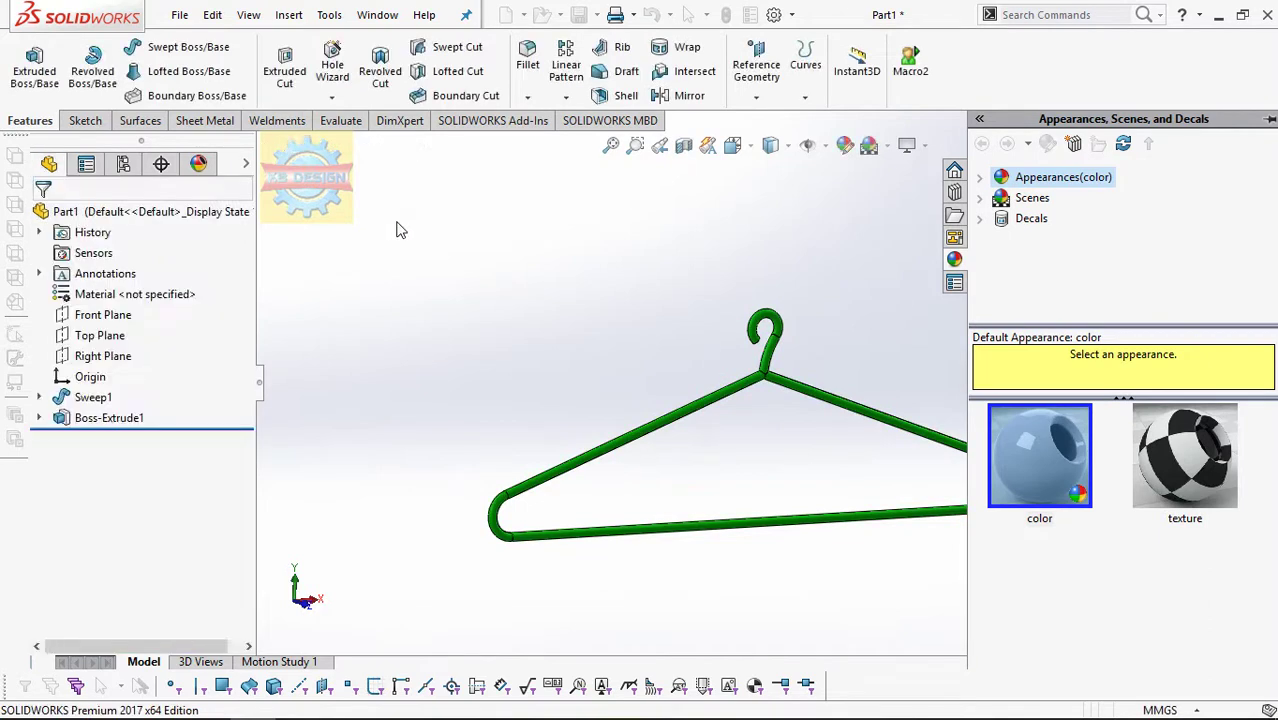
# - Switch to the Plain White scene and rotate the hanger to an angled view
pyautogui.click(887, 146)
pyautogui.click(866, 192)
pyautogui.moveTo(722, 280)
pyautogui.mouseDown(button='middle')
pyautogui.moveTo(1085, 342)
pyautogui.moveTo(668, 295)
pyautogui.mouseUp(button='middle')
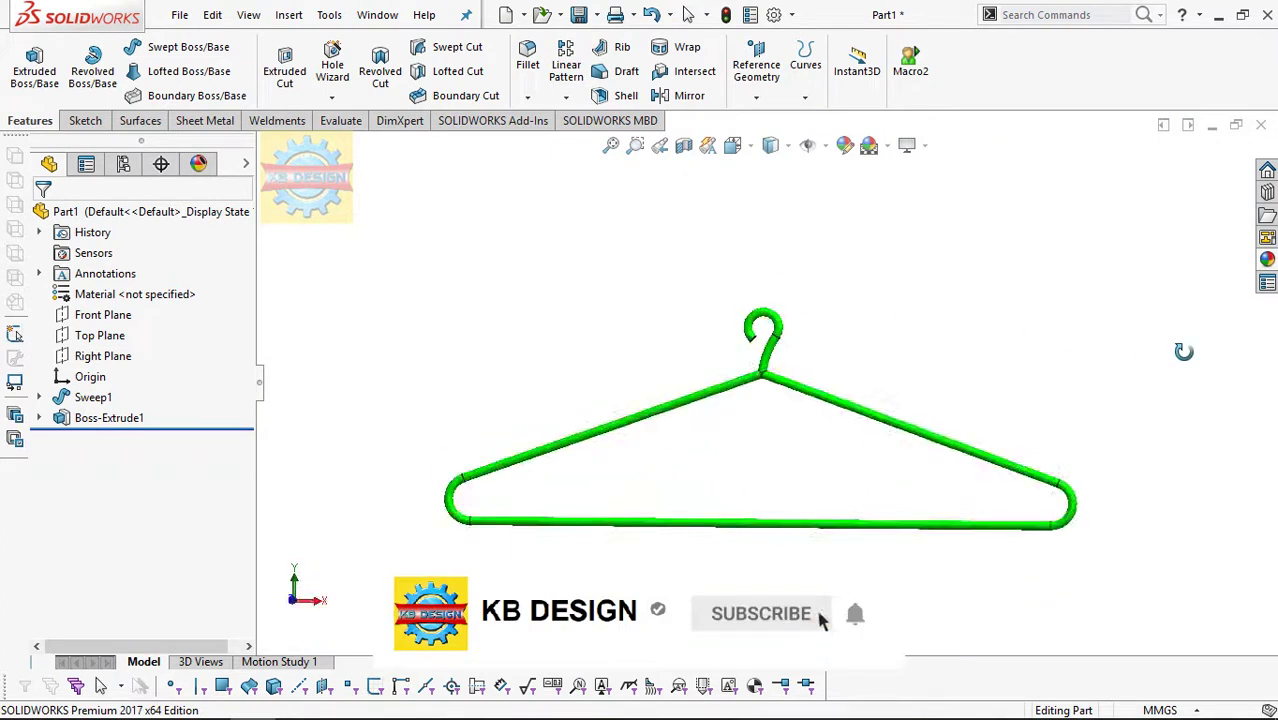